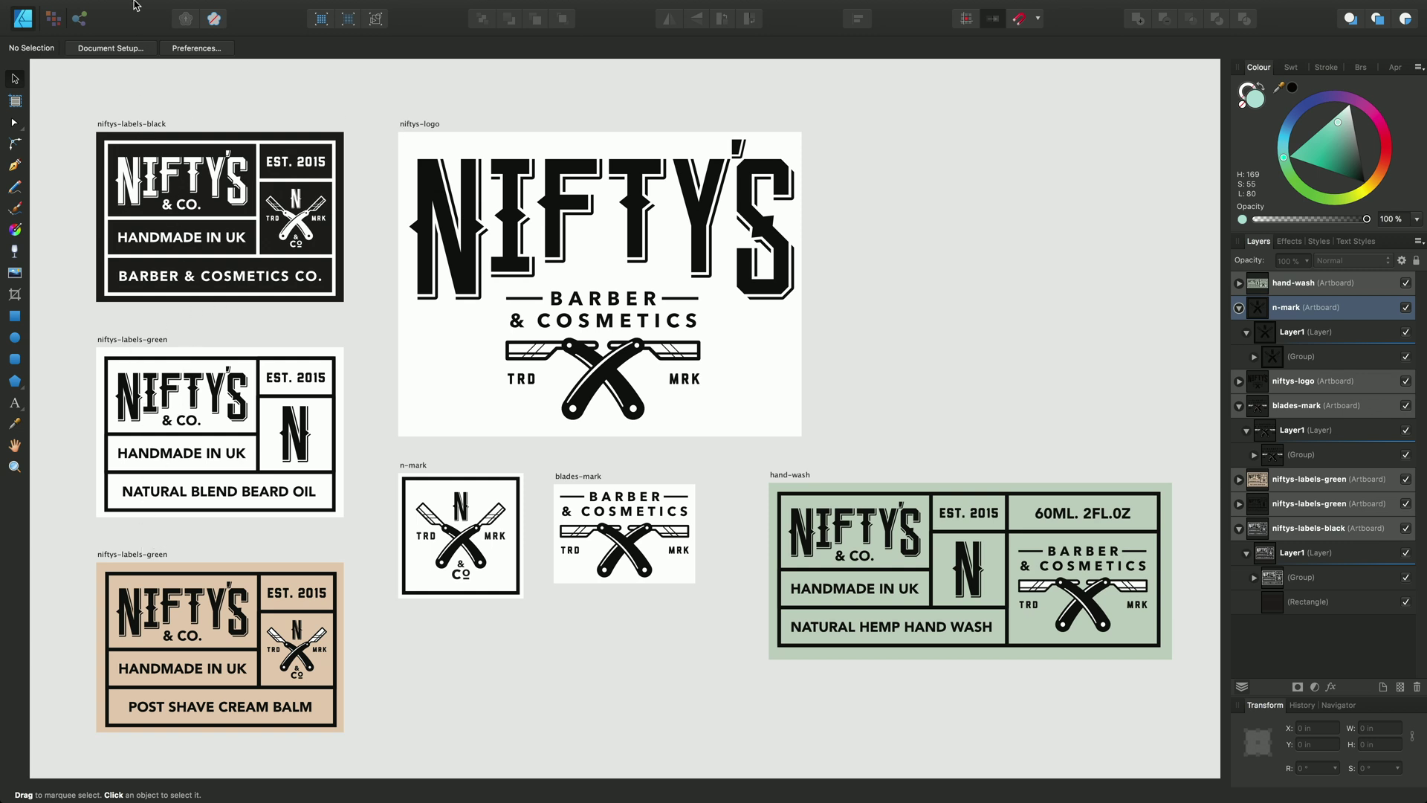
- Create a new 5.7 × 4.3 inch document in inches that starts with an artboard
mouse_move(137, 1)
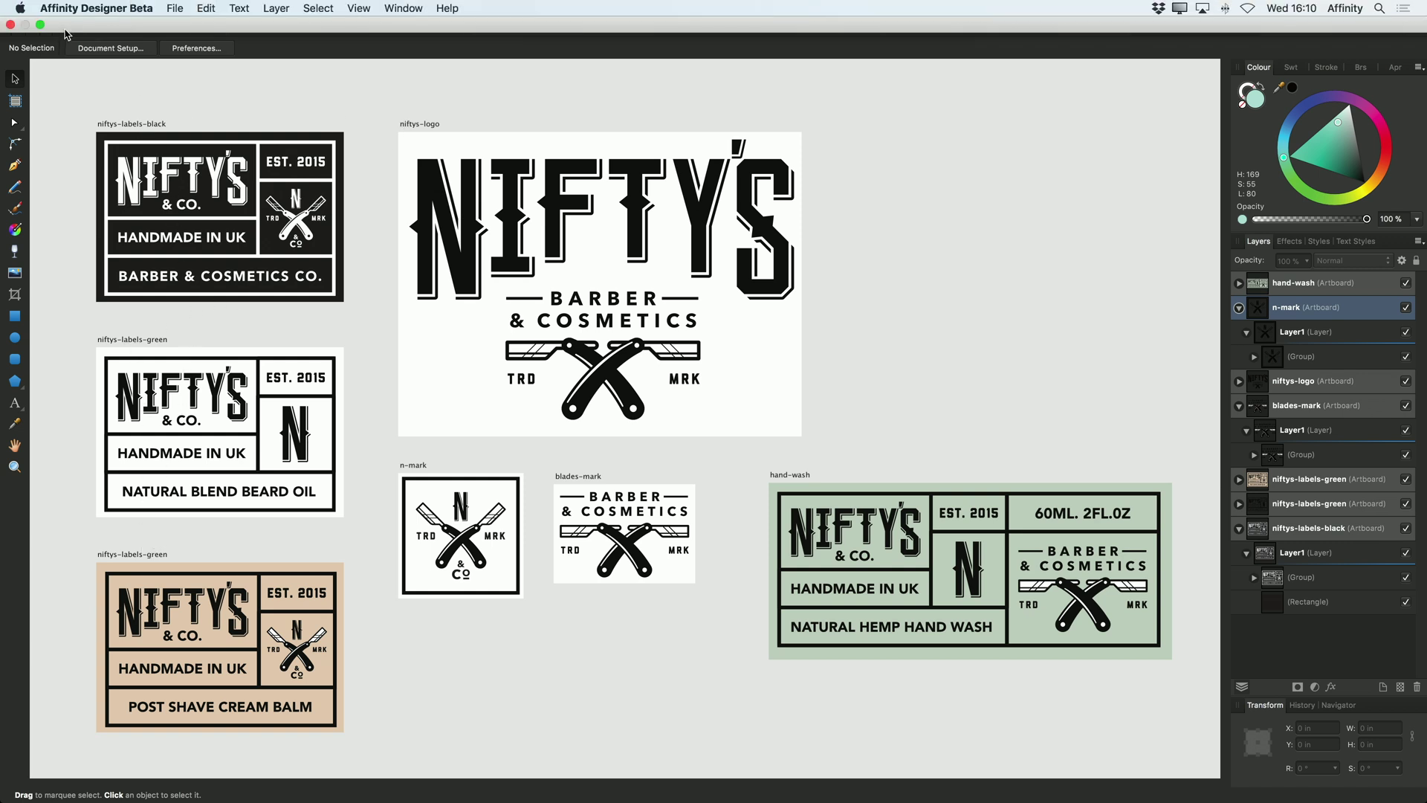
left_click(175, 8)
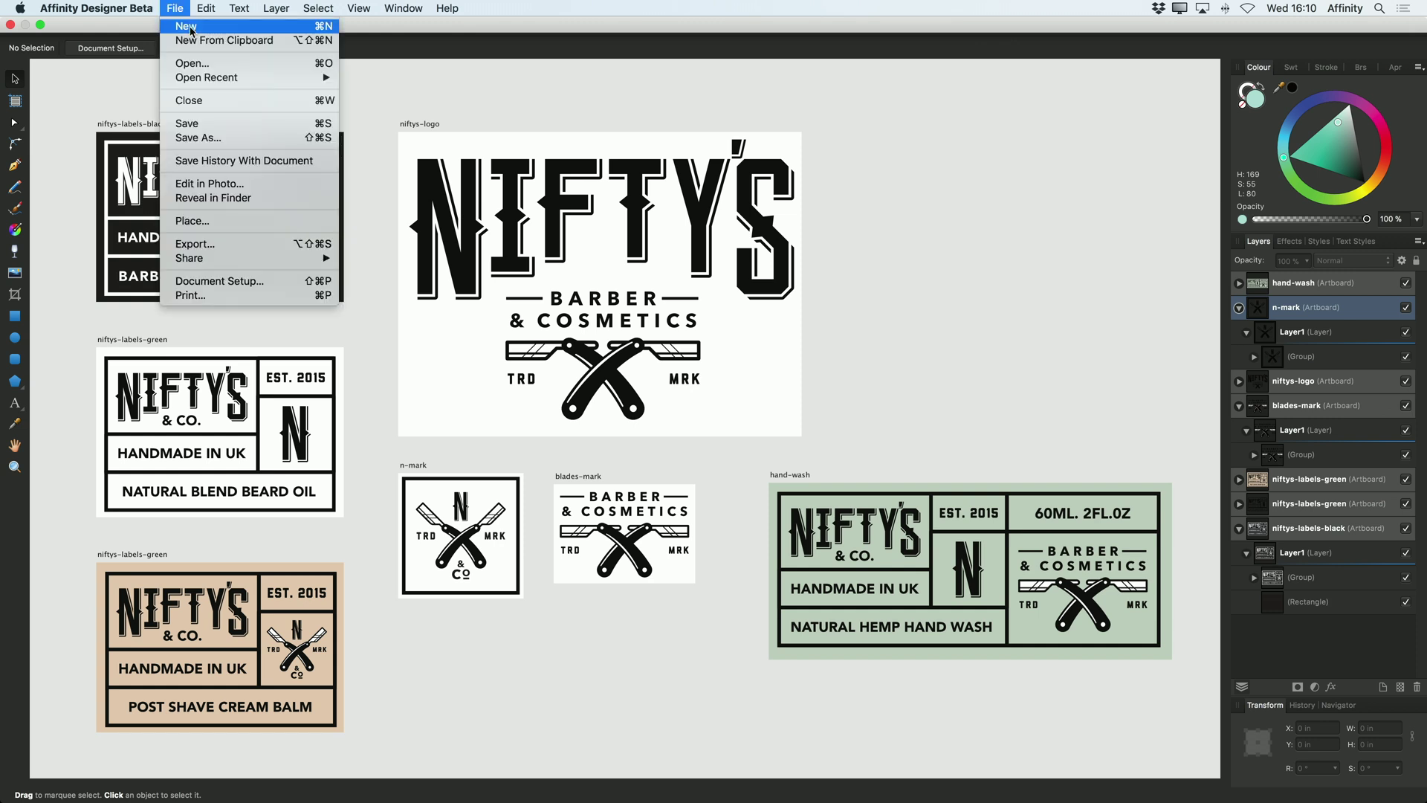
left_click(186, 27)
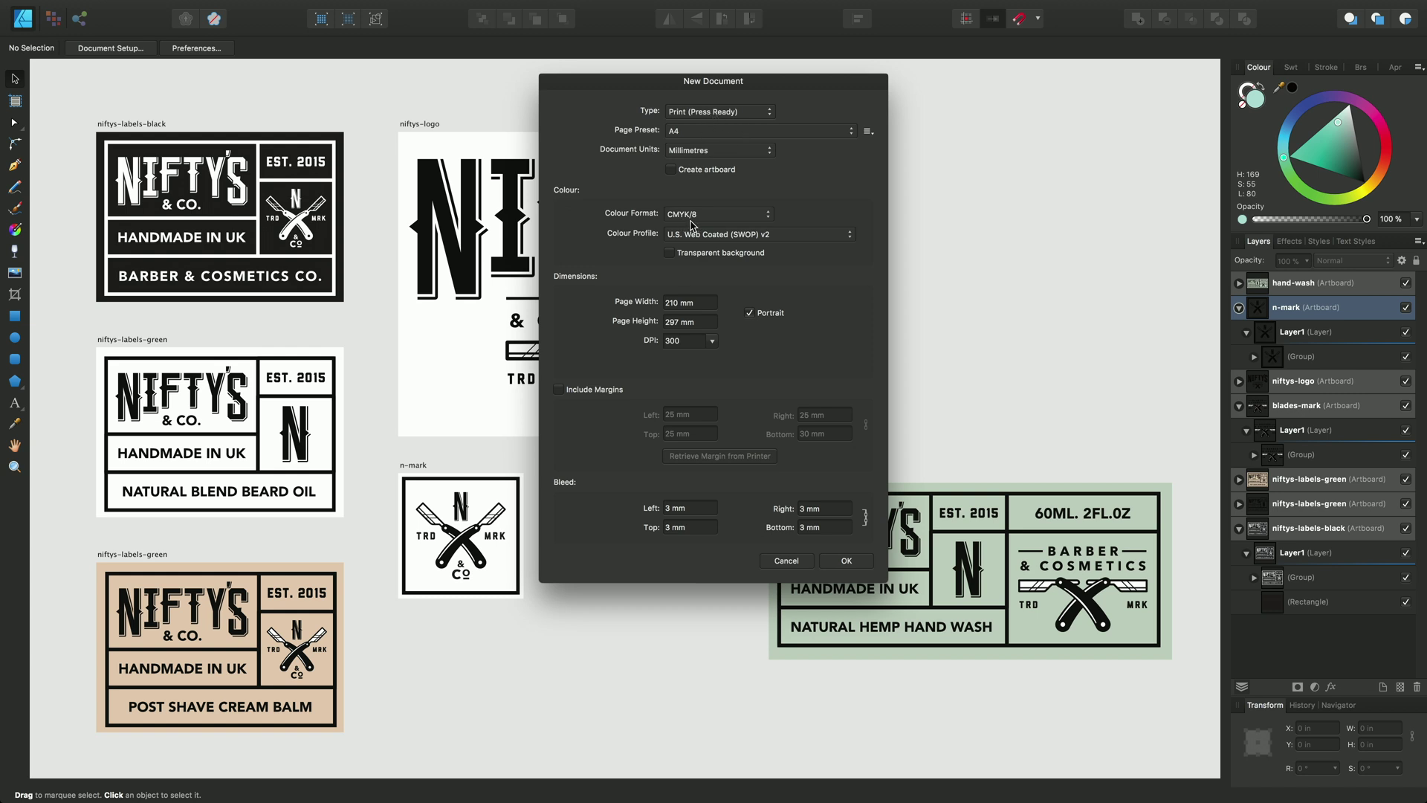
left_click(750, 152)
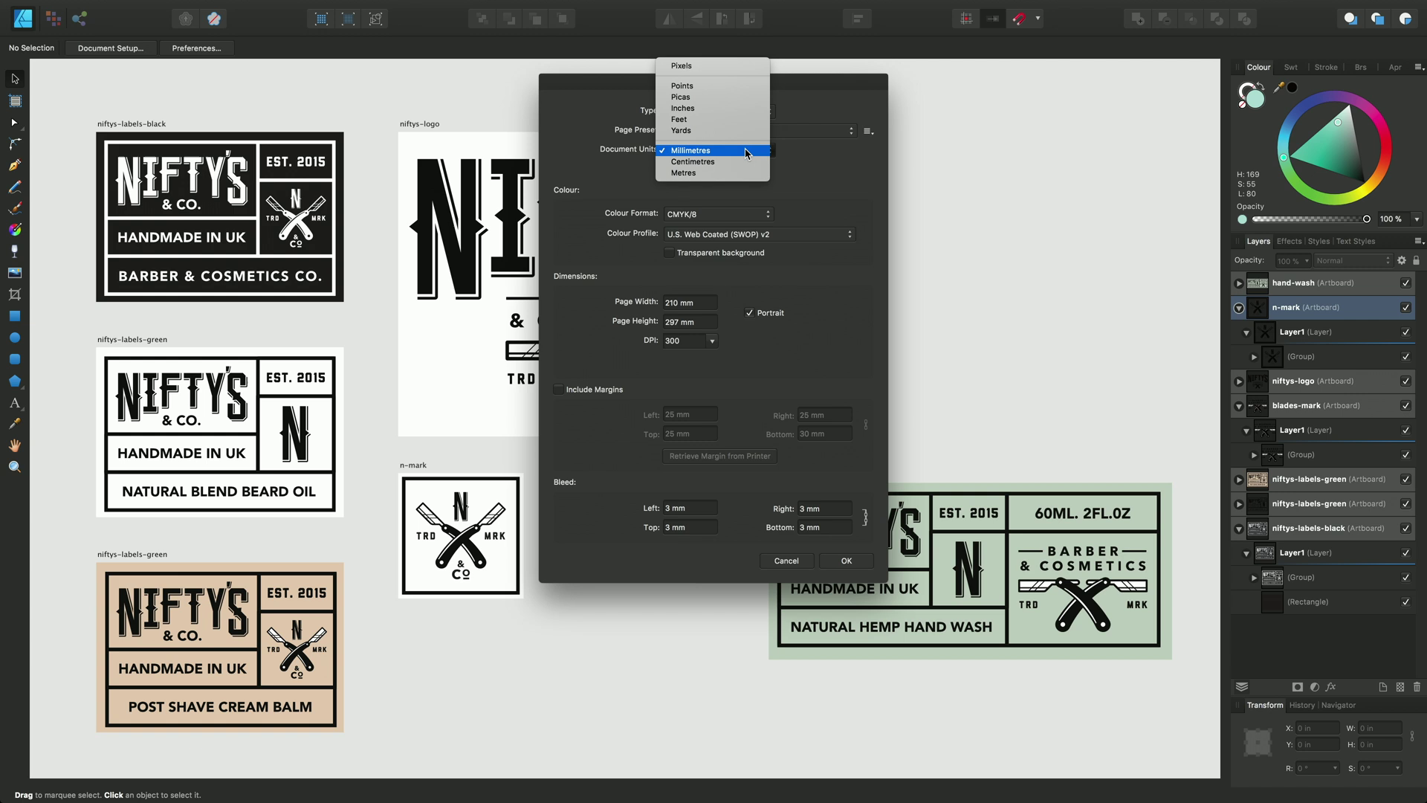
left_click(698, 111)
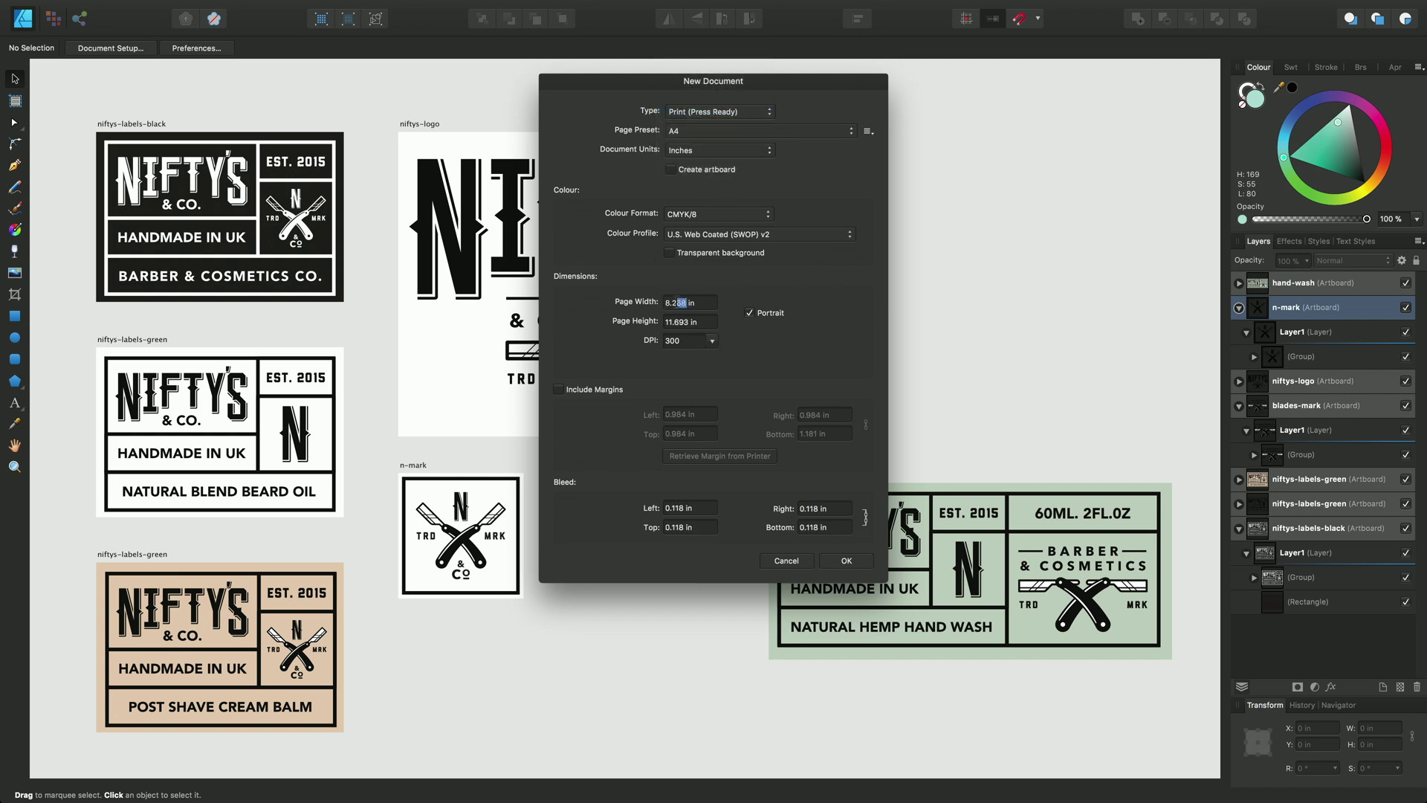
left_click_drag(678, 302, 638, 298)
type("5.7")
double_click(678, 322)
type("4")
key("Return")
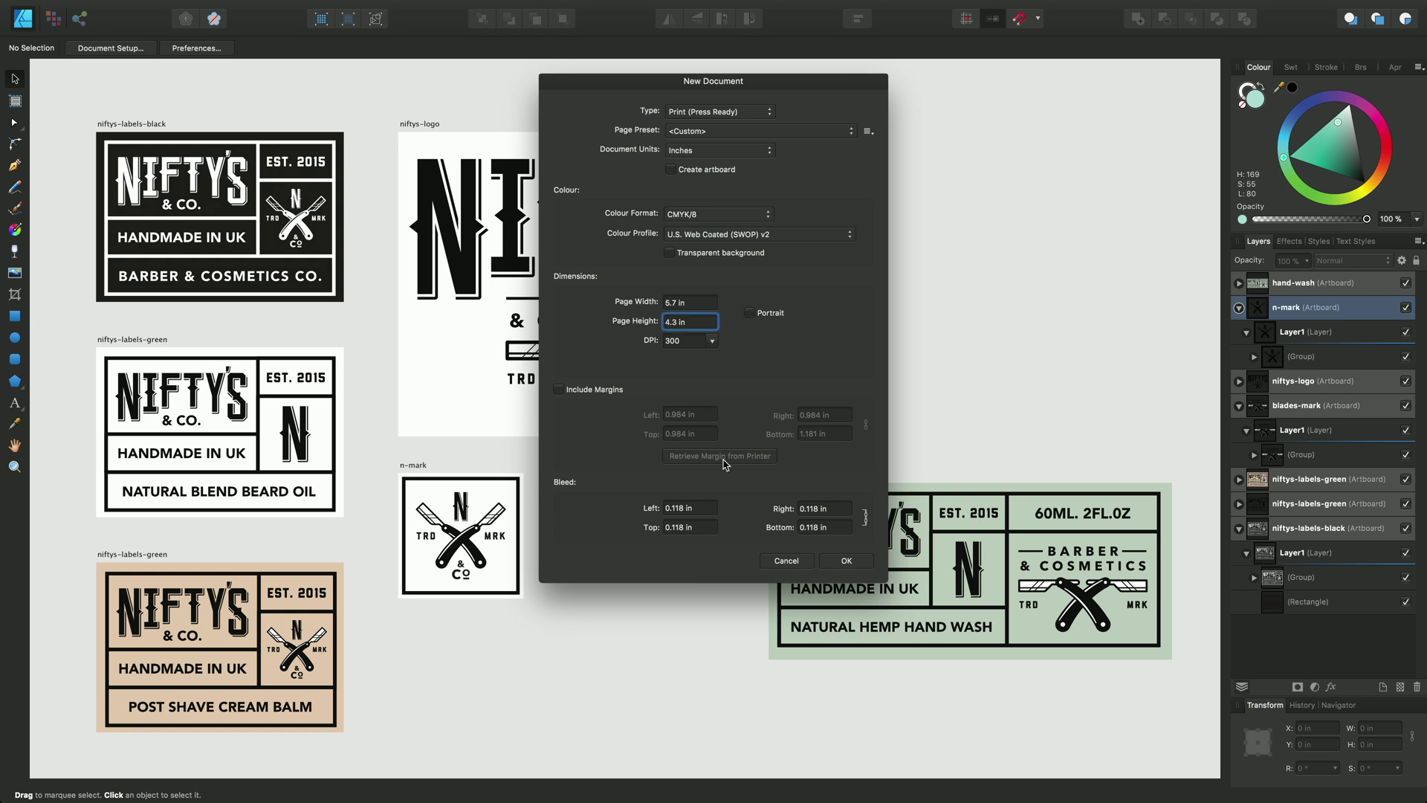
left_click(673, 172)
left_click(846, 563)
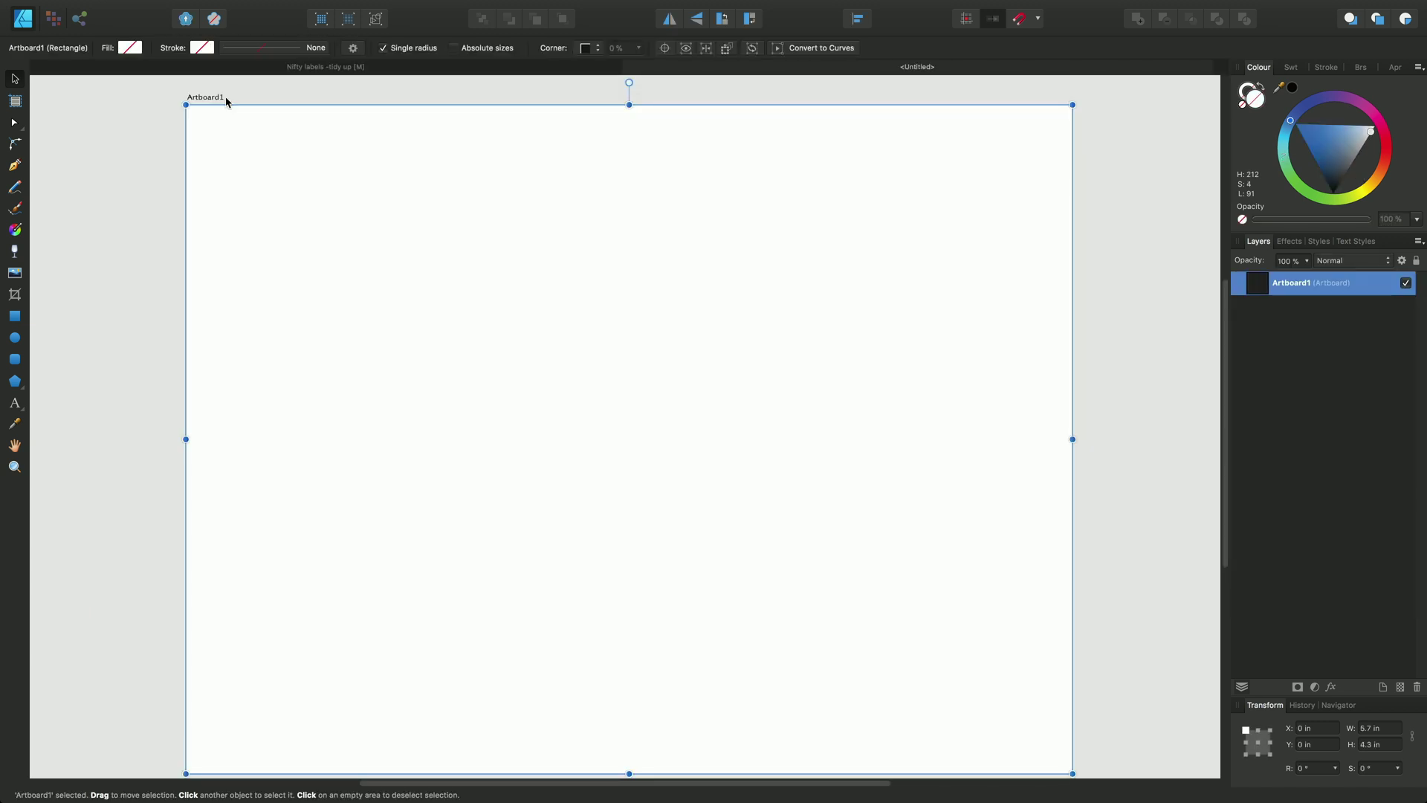
- Insert a document-sized Artboard2 beside Artboard1, then clear the selection
scroll(227, 100, "down", 5)
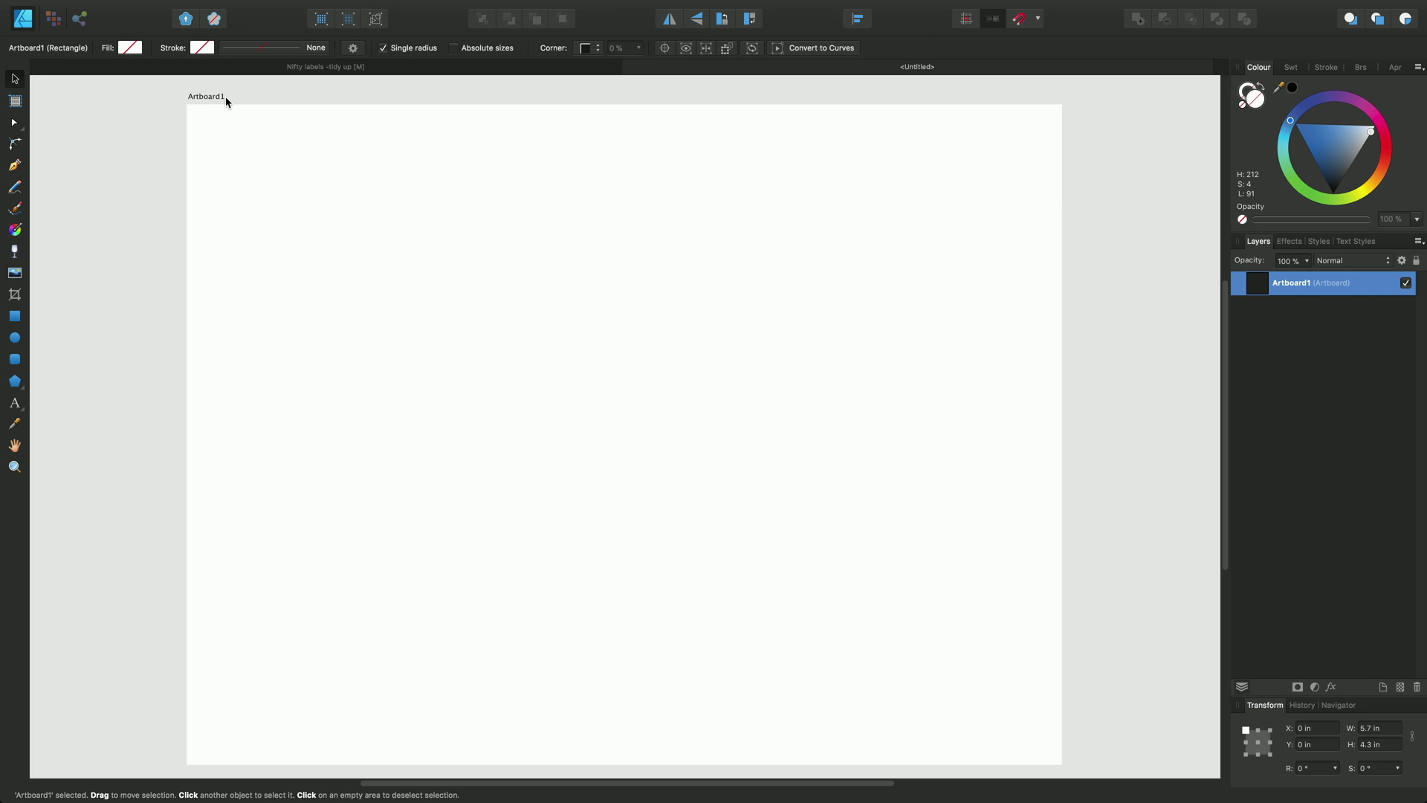
scroll(227, 100, "down", 3)
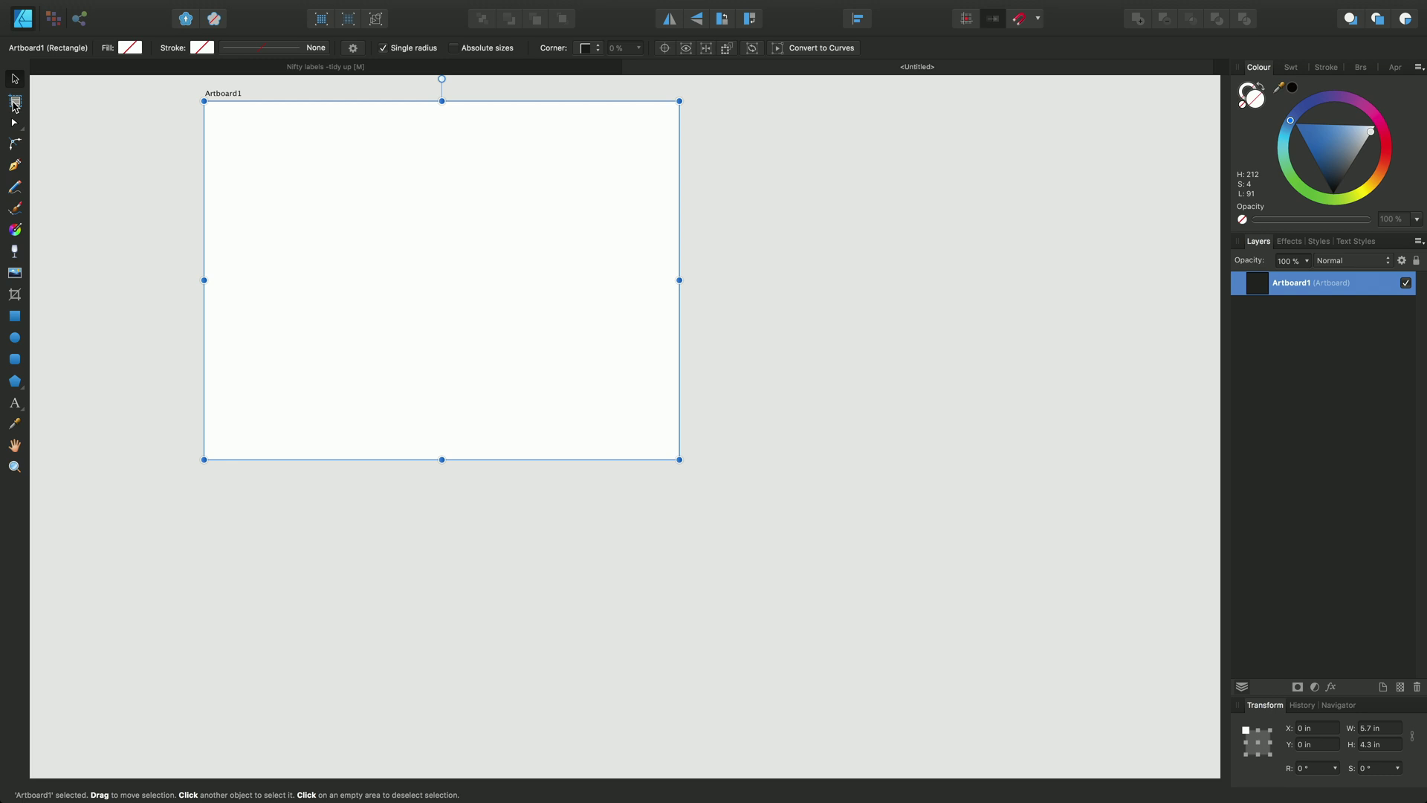
left_click(14, 103)
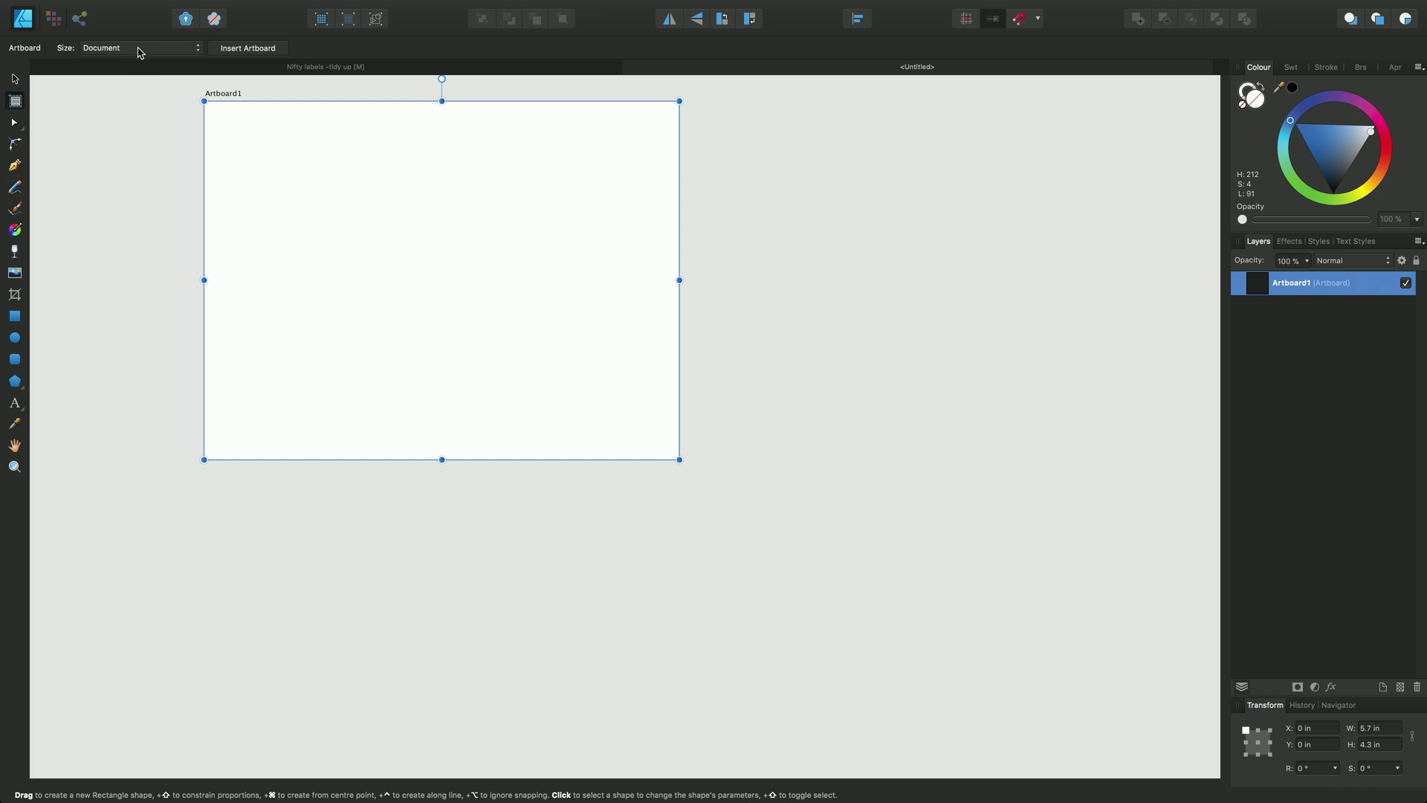
left_click(249, 51)
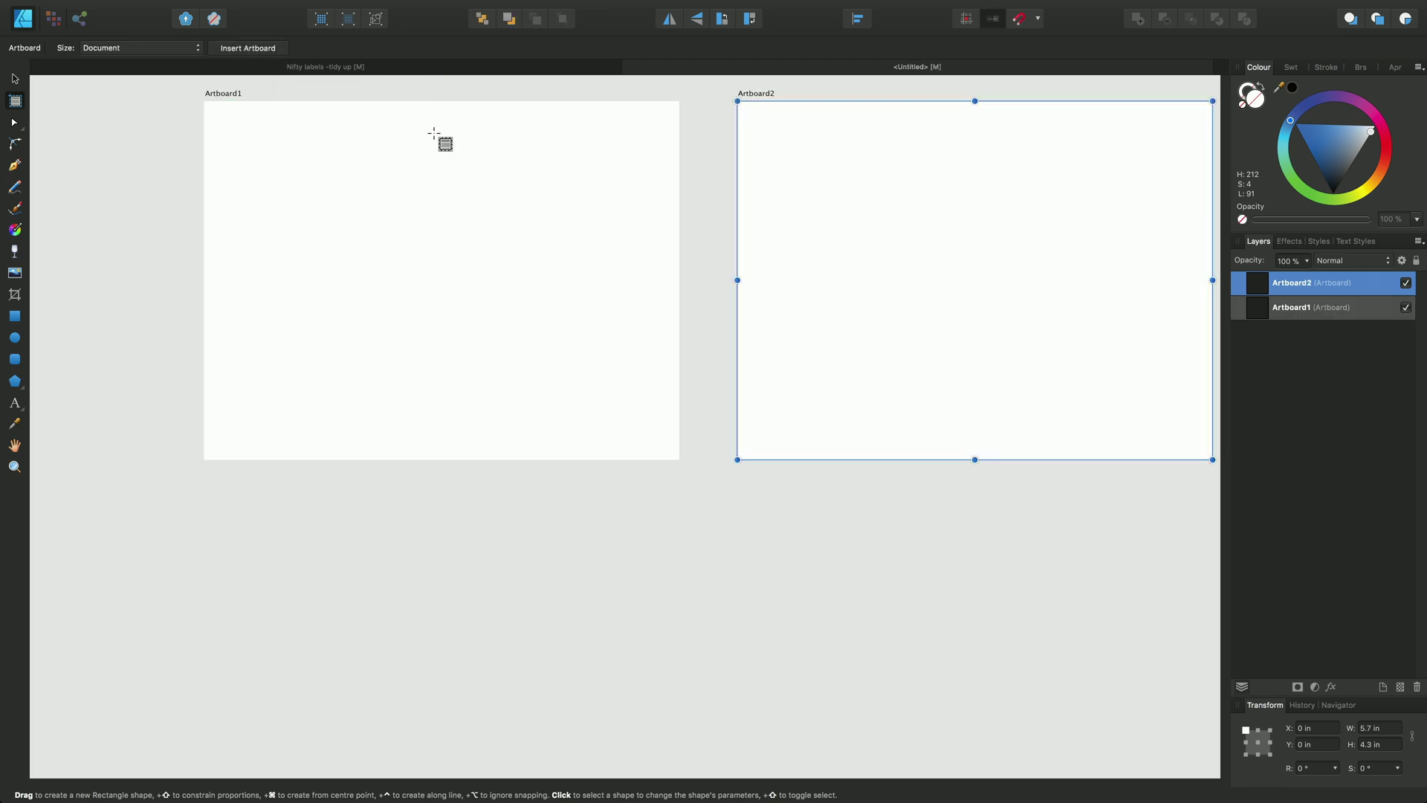
key("super+d")
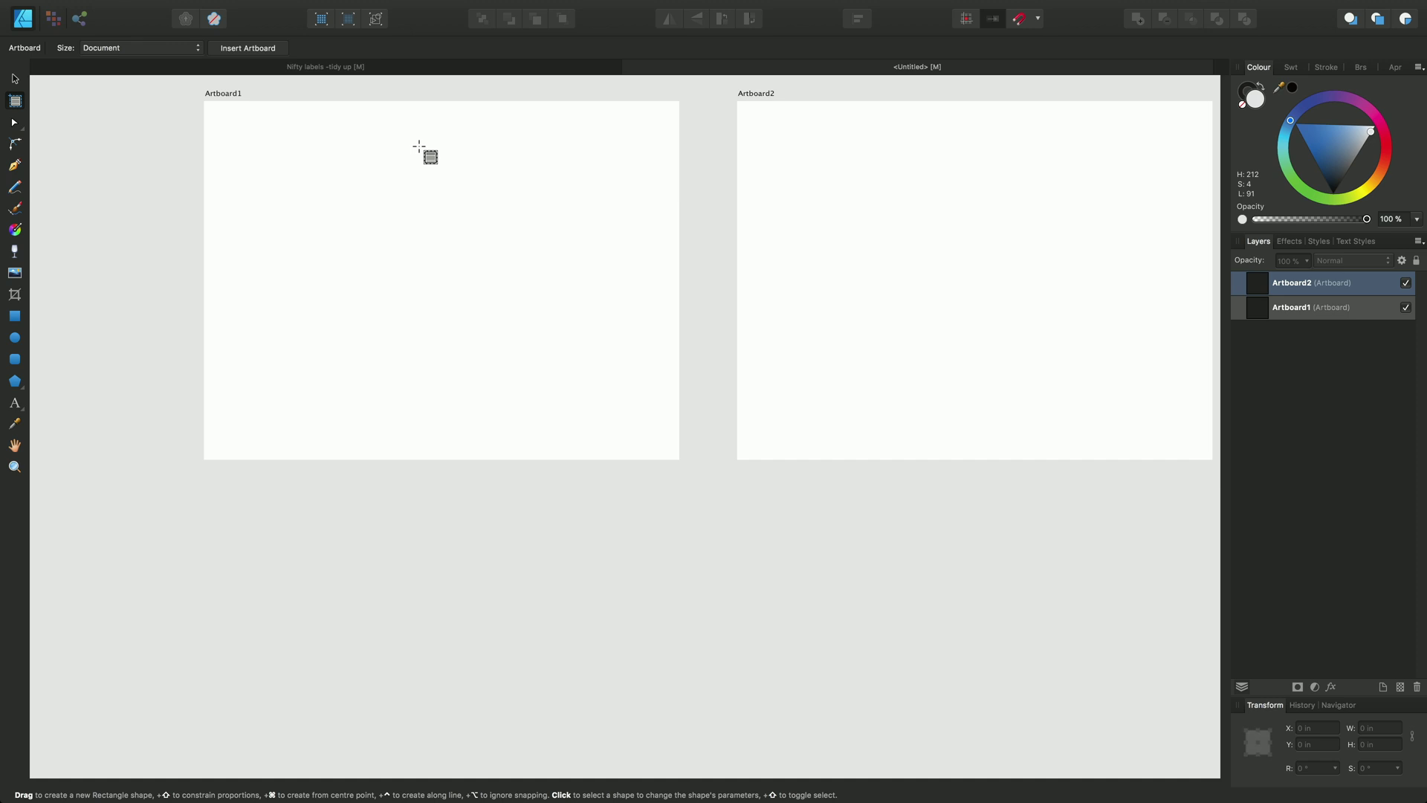
- Draw a small new artboard and move it left of Artboard1, aligned to its top
scroll(418, 145, "down", 3)
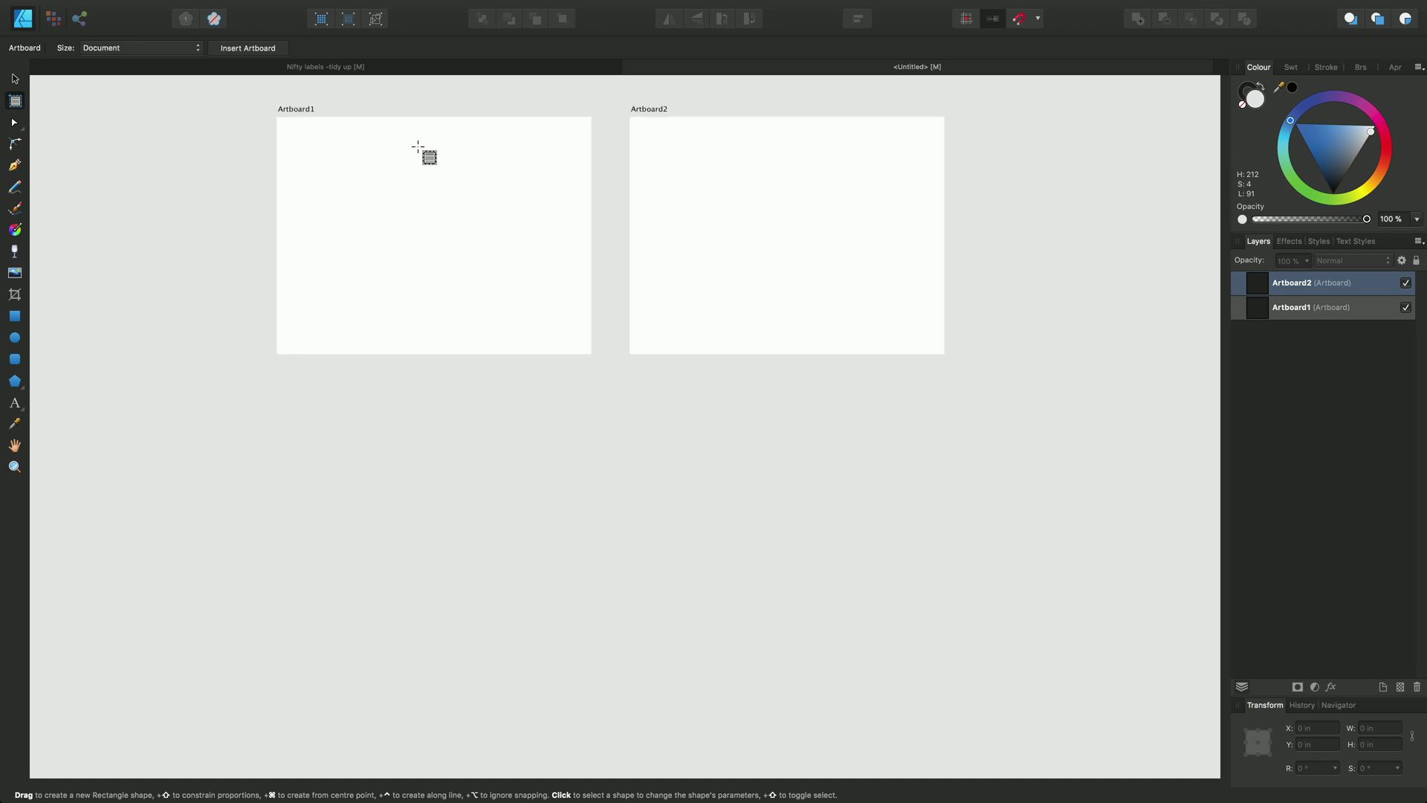
scroll(419, 146, "left", 5)
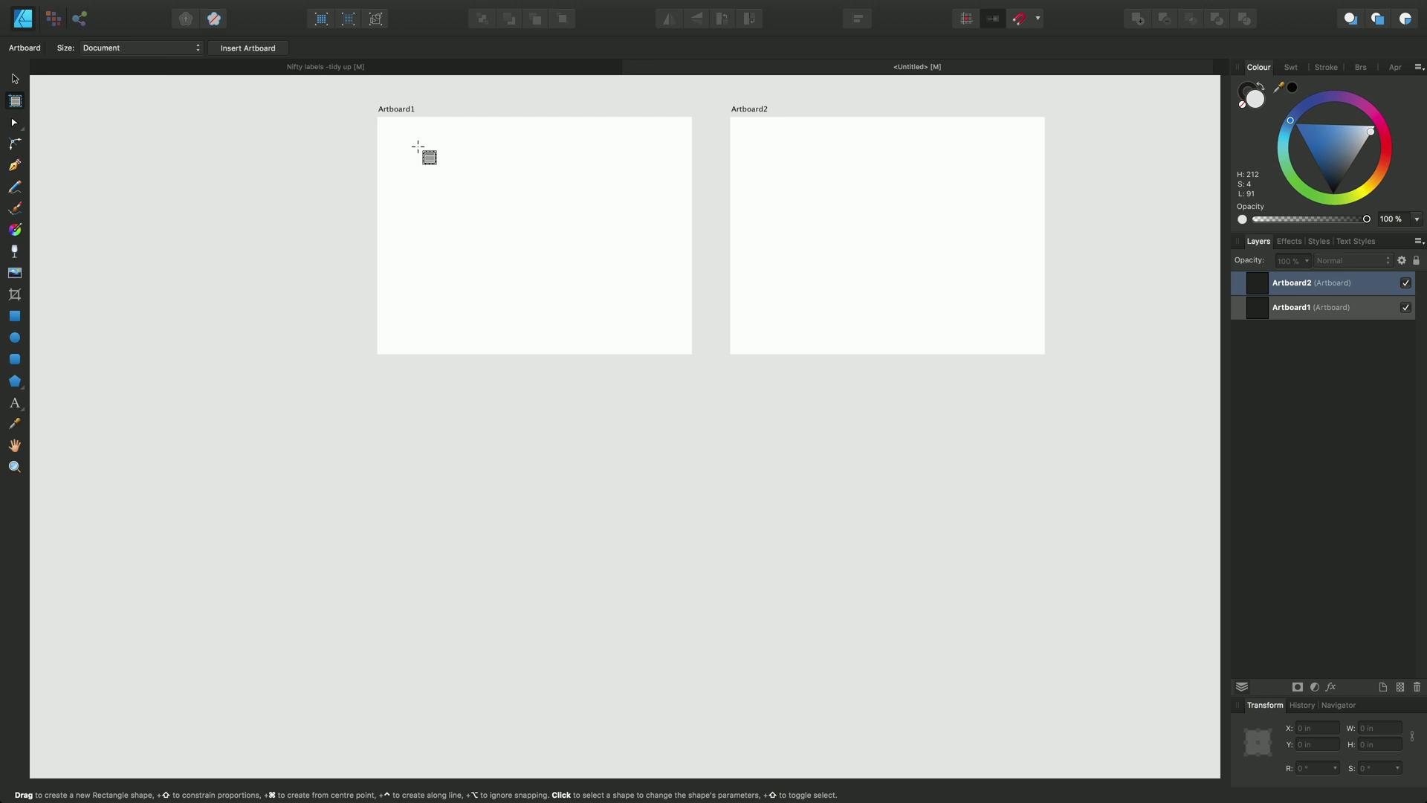
scroll(419, 145, "left", 2)
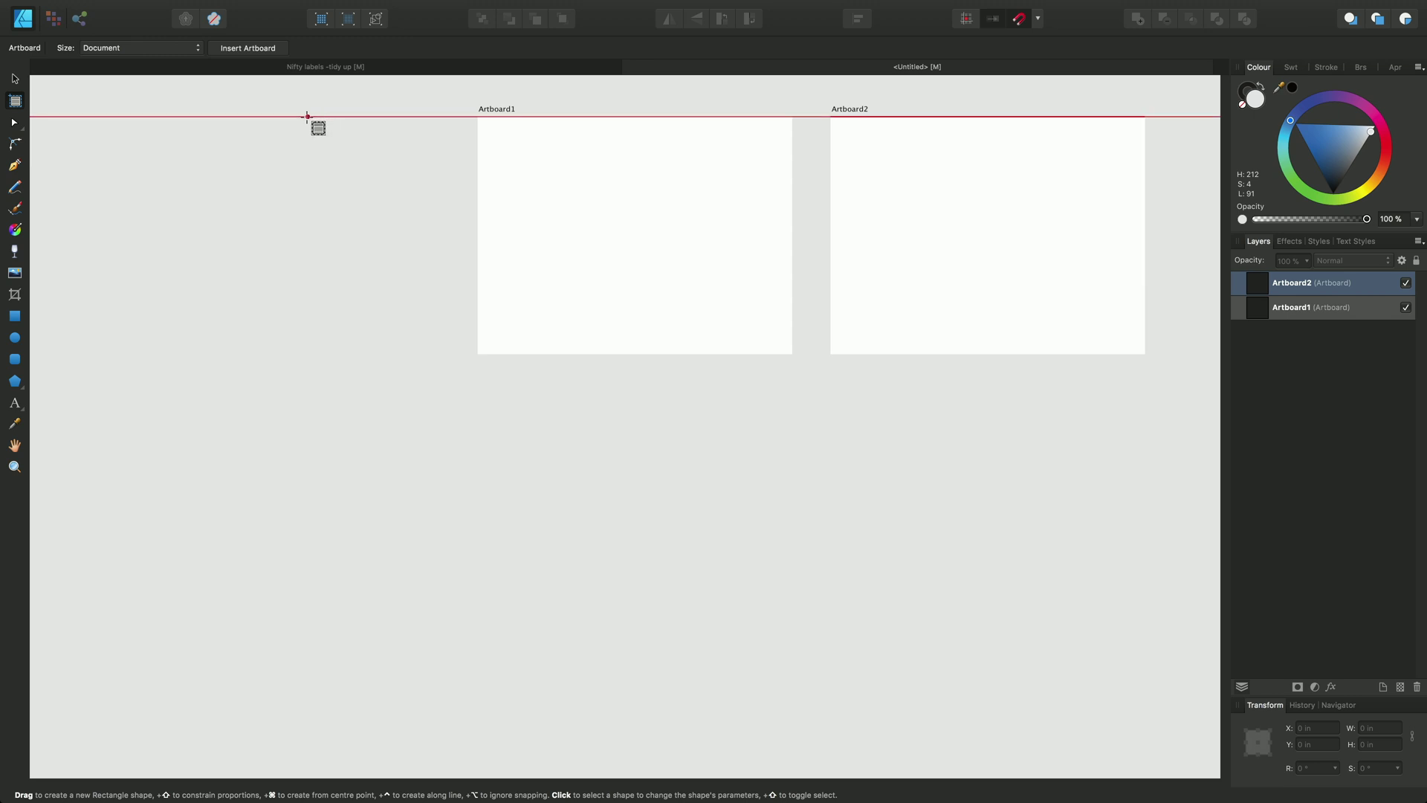
left_click_drag(307, 117, 504, 243)
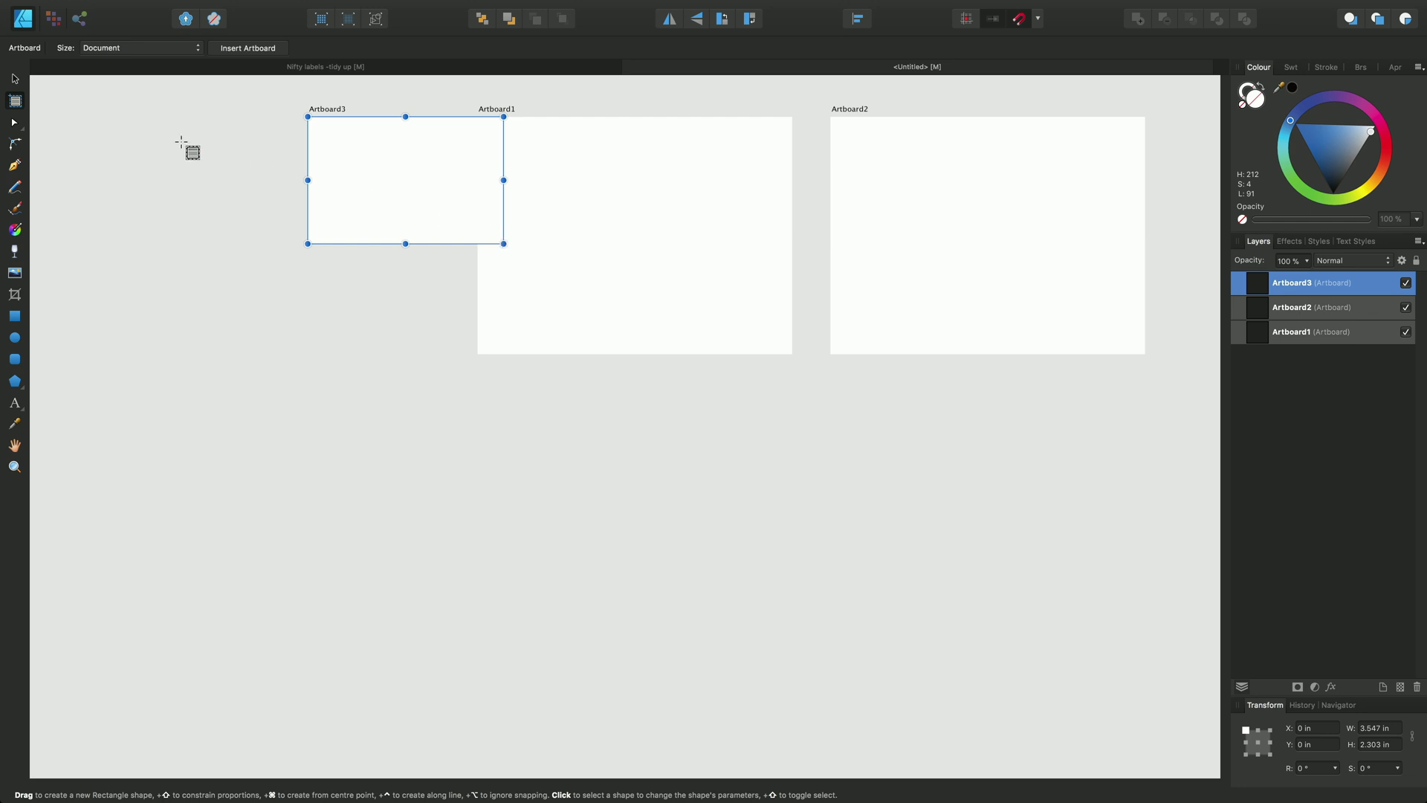
key("v")
left_click_drag(402, 178, 350, 179)
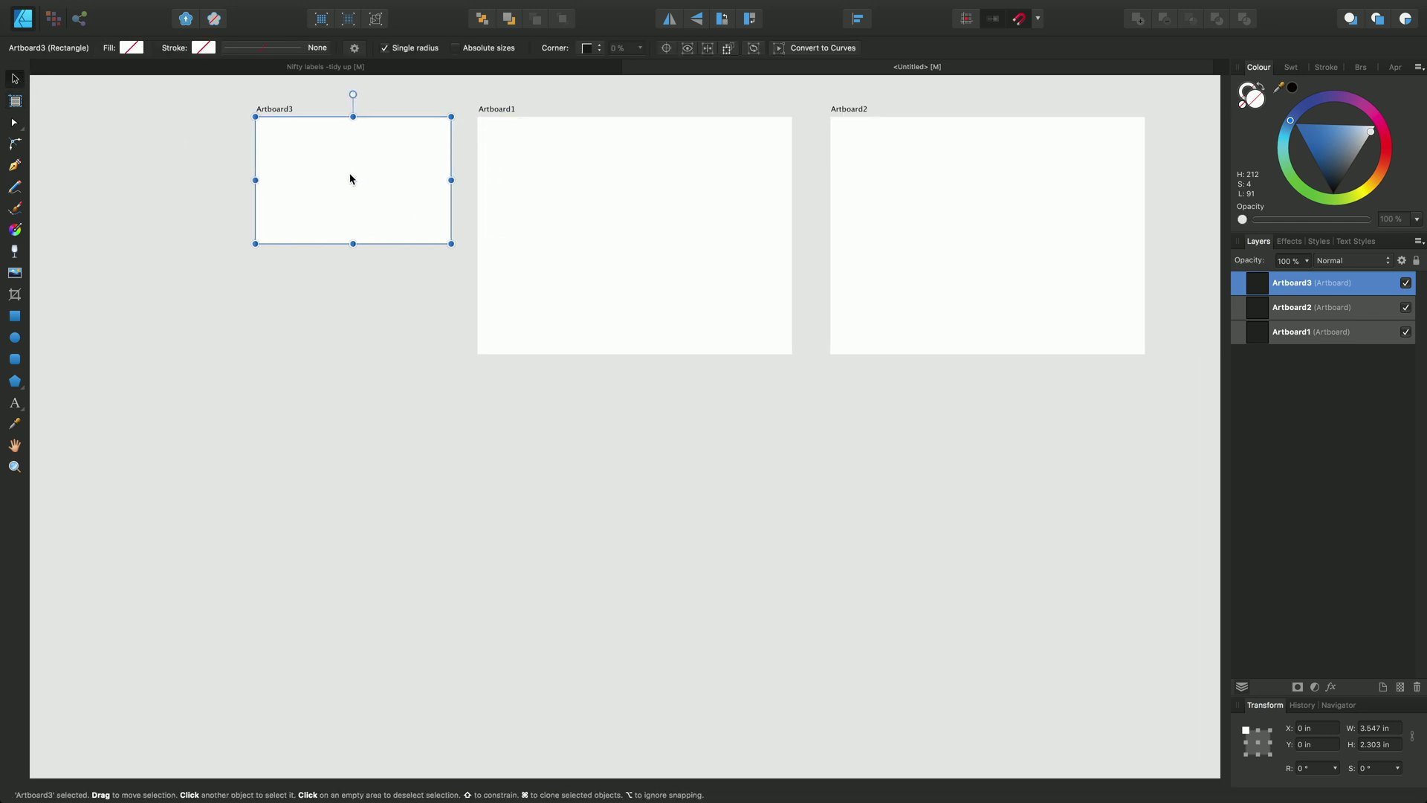
- Resize Artboard3 to 3.5 in wide by 2.4 in tall in the Transform panel
left_click(1364, 728)
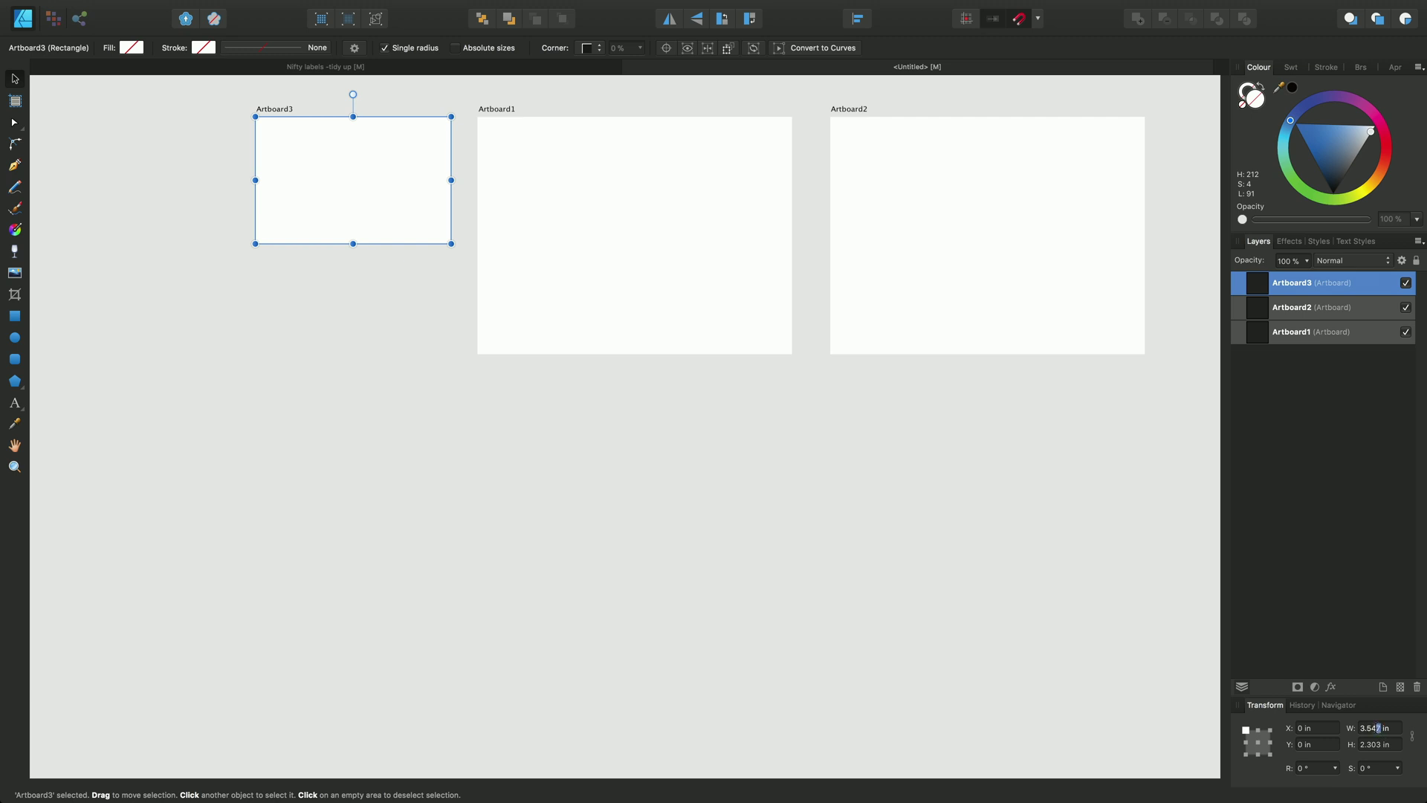
left_click_drag(1377, 727, 1358, 727)
type("3")
left_click(1380, 745)
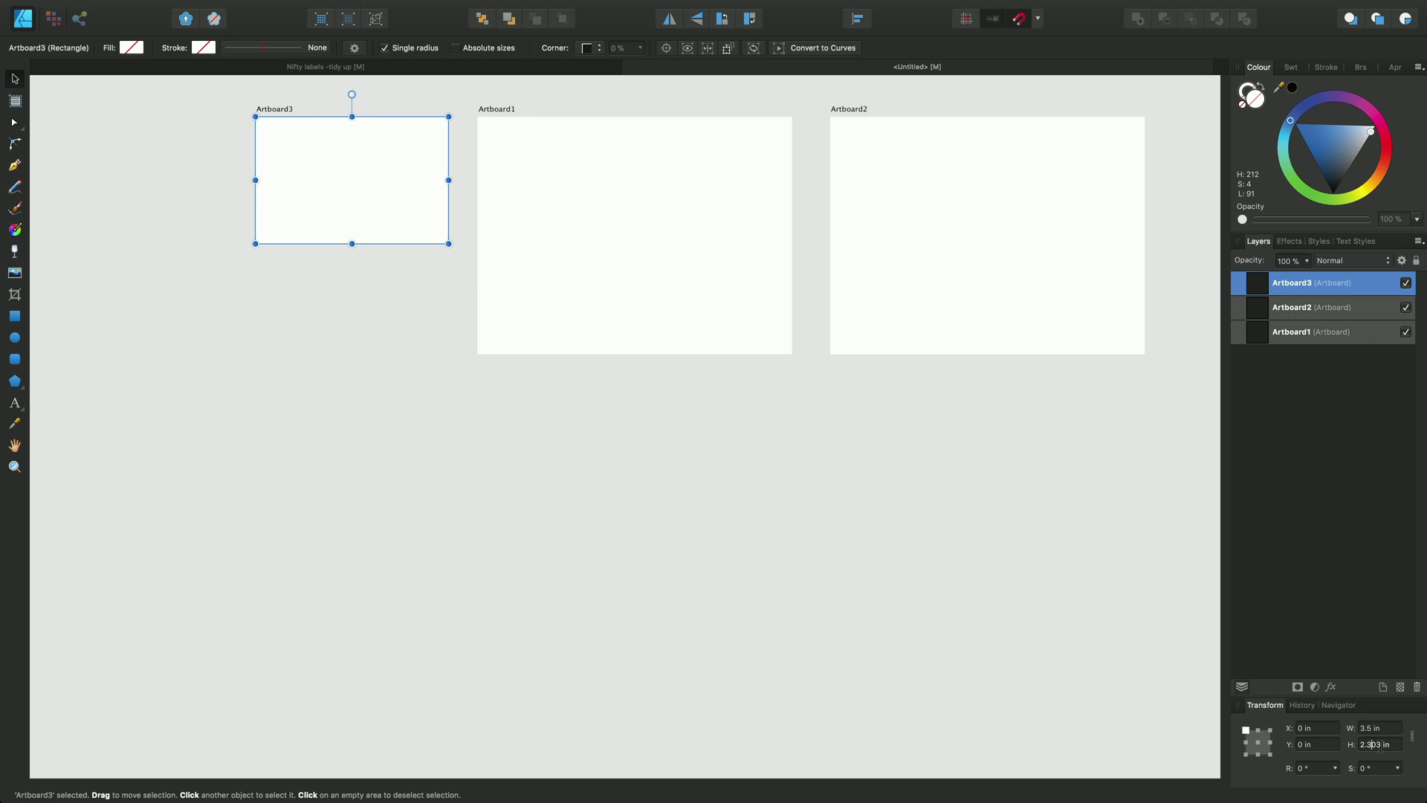
key("BackSpace")
key("BackSpace")
key("BackSpace")
key("BackSpace")
type(".4")
key("Return")
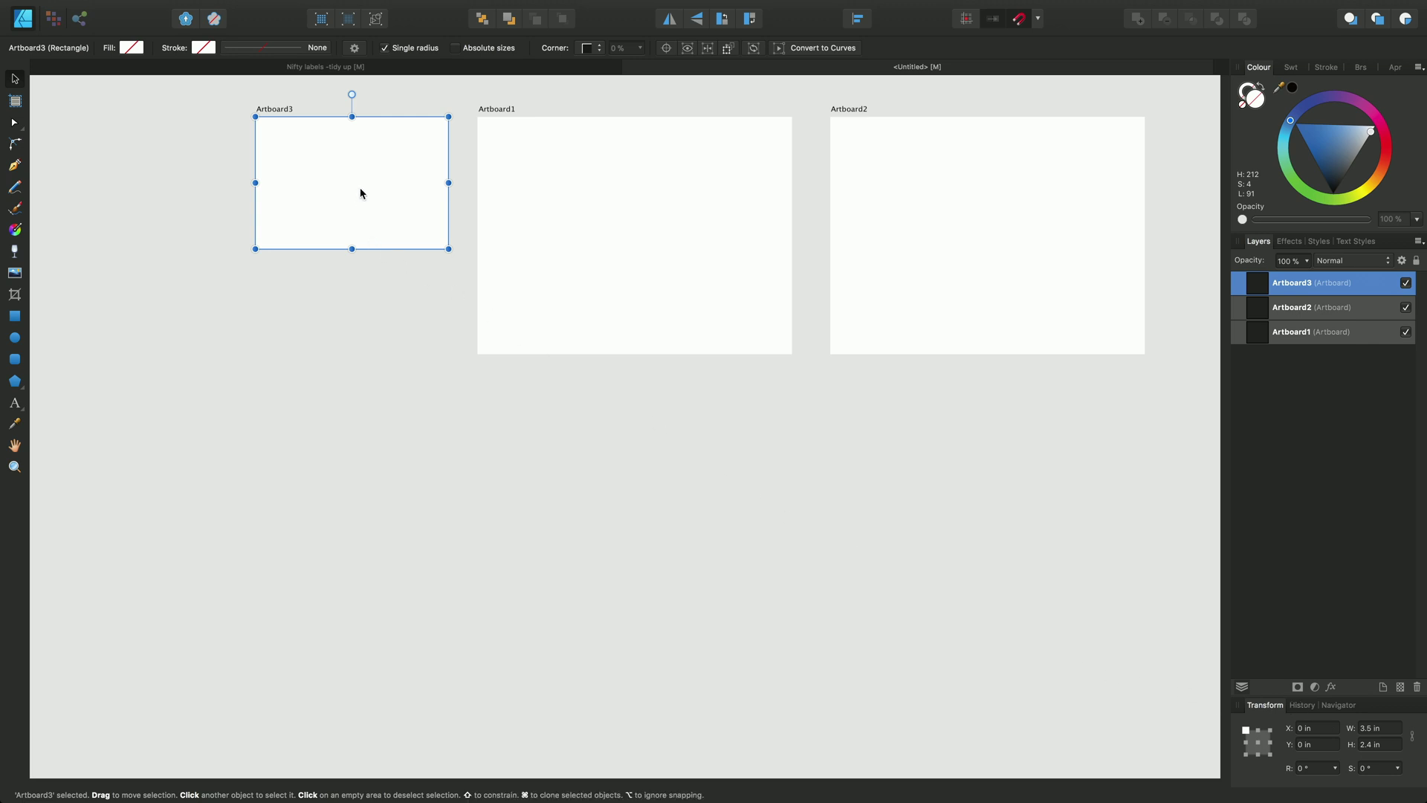
- Duplicate Artboard3 twice, stacking each copy below the previous one in a column
key("super+j")
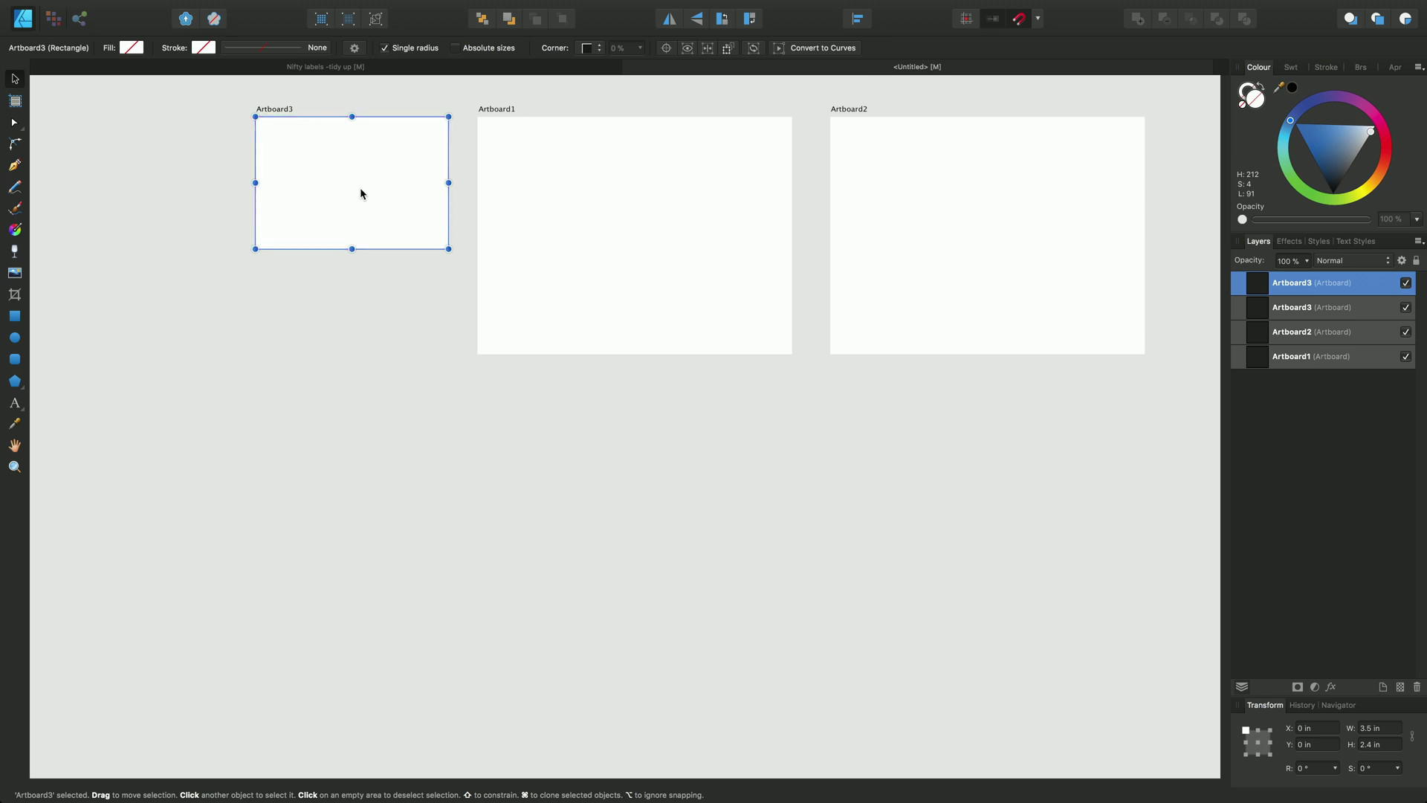
left_click_drag(360, 188, 362, 354)
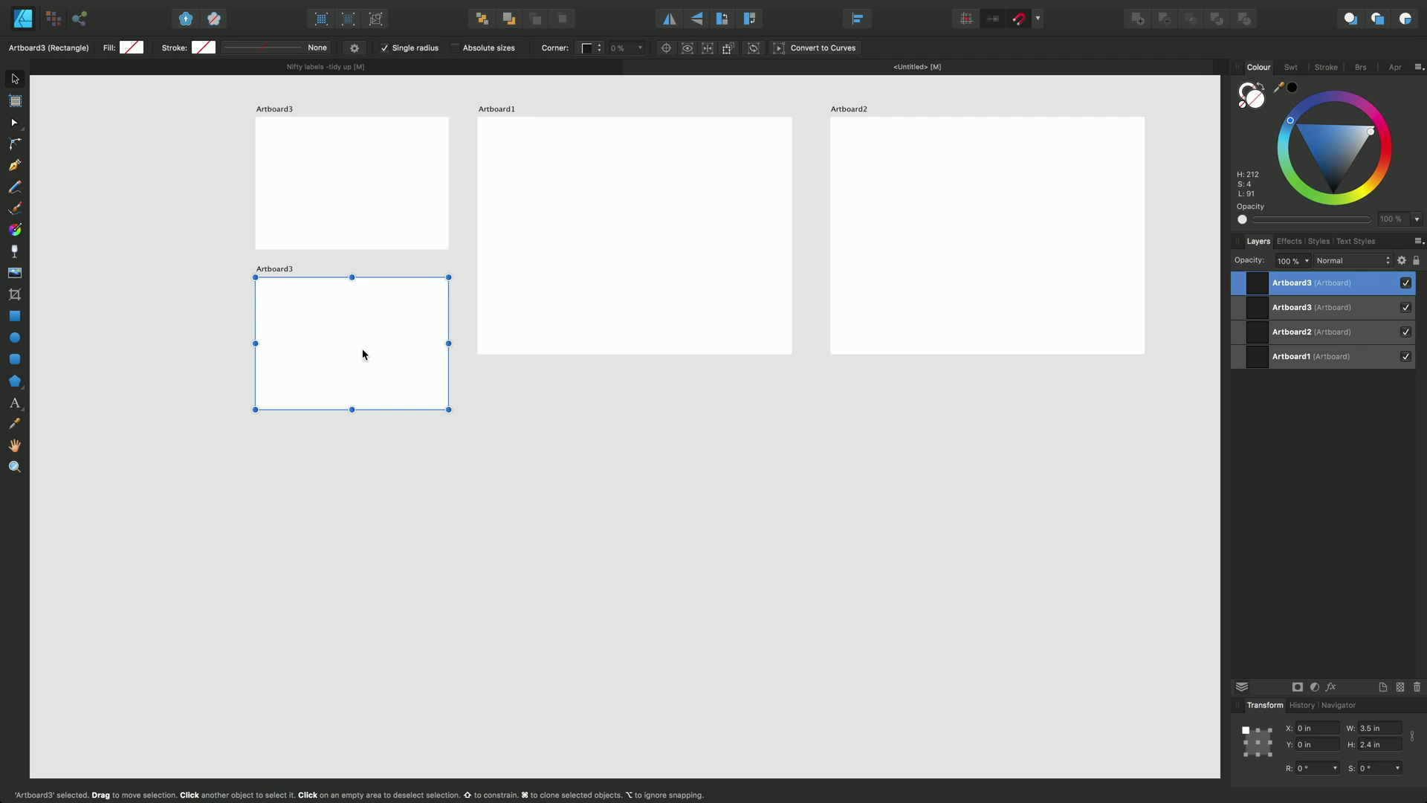
key("super+j")
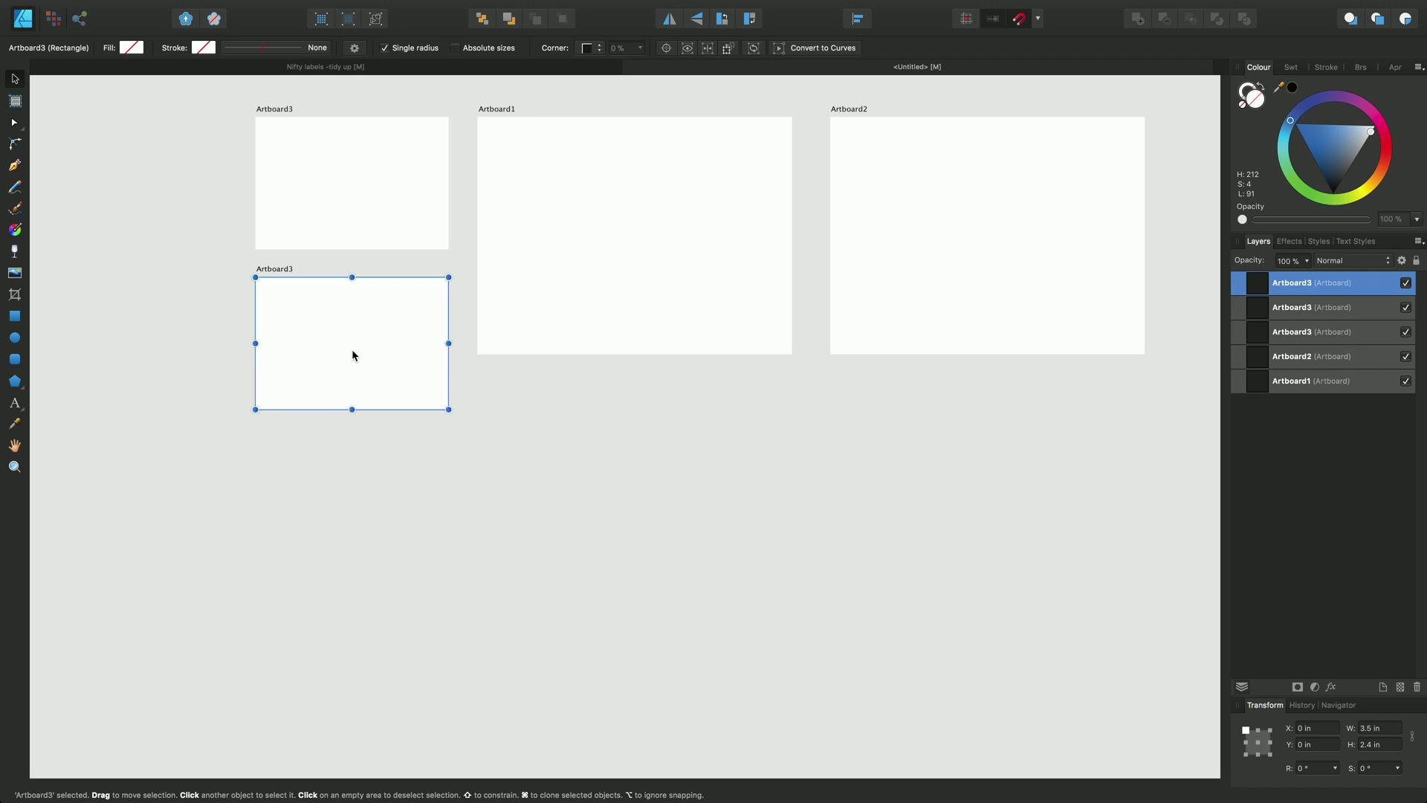
left_click_drag(357, 363, 362, 512)
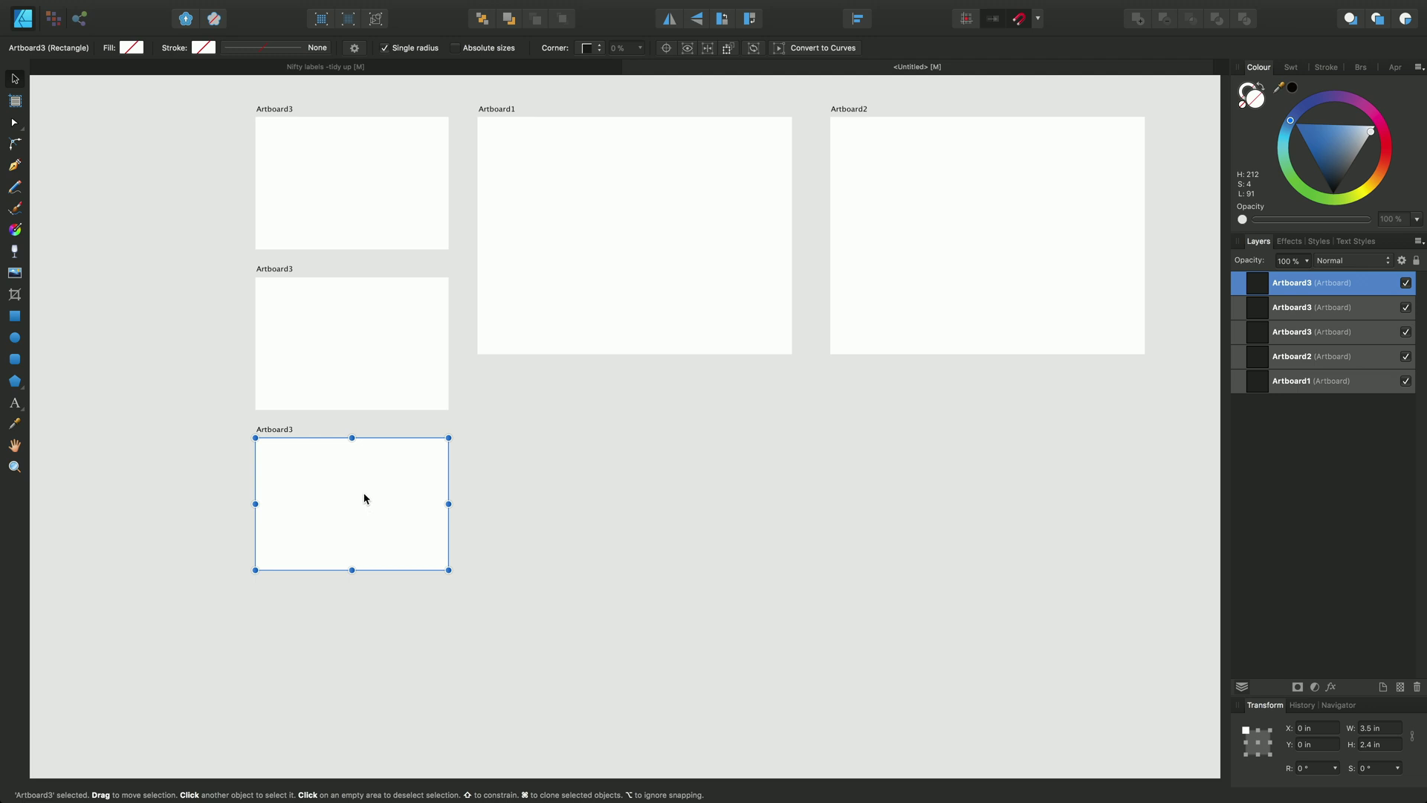
- Insert Artboard4 sized to the selected 3.5 × 2.4 in blank and move it to the column's bottom
left_click(16, 100)
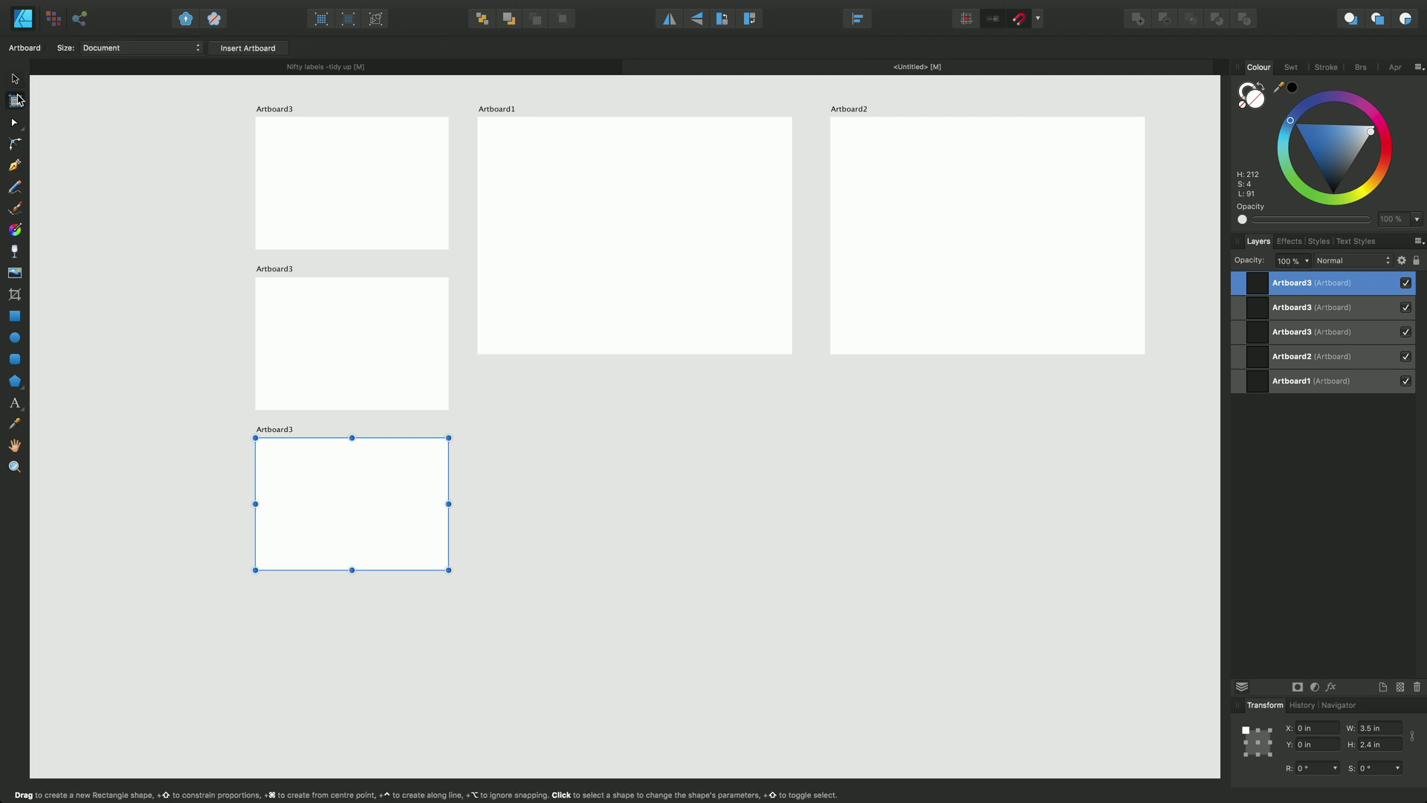
left_click(198, 51)
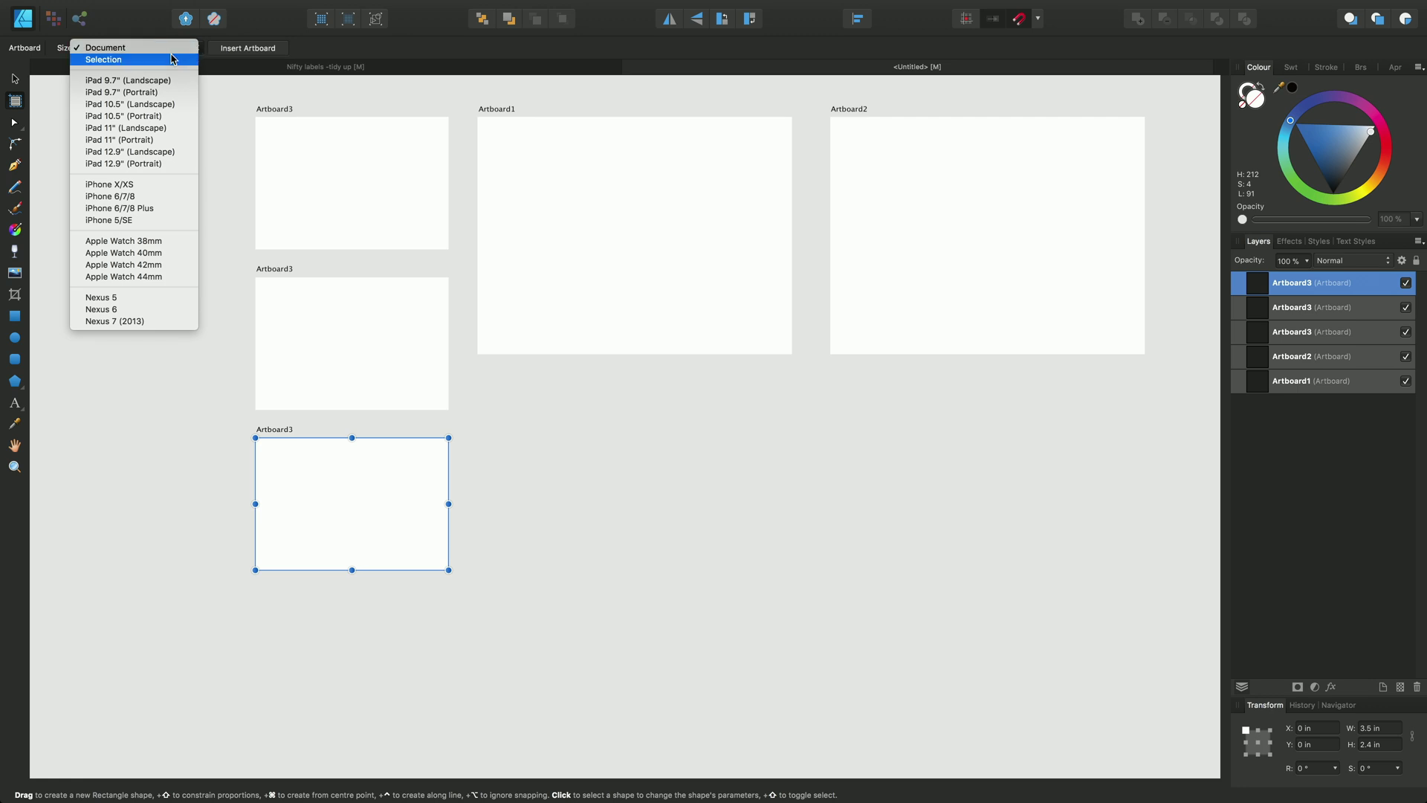
left_click(168, 60)
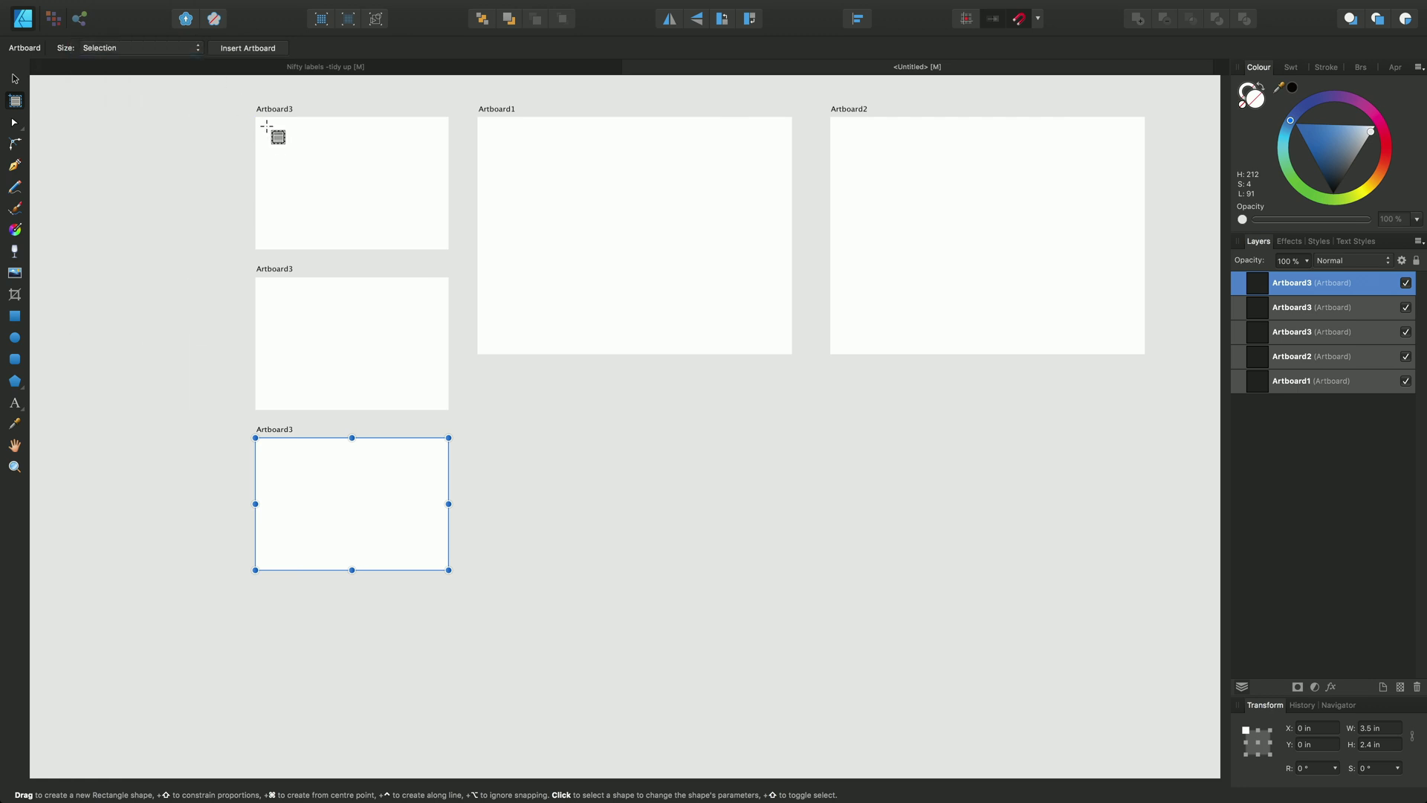
left_click(250, 48)
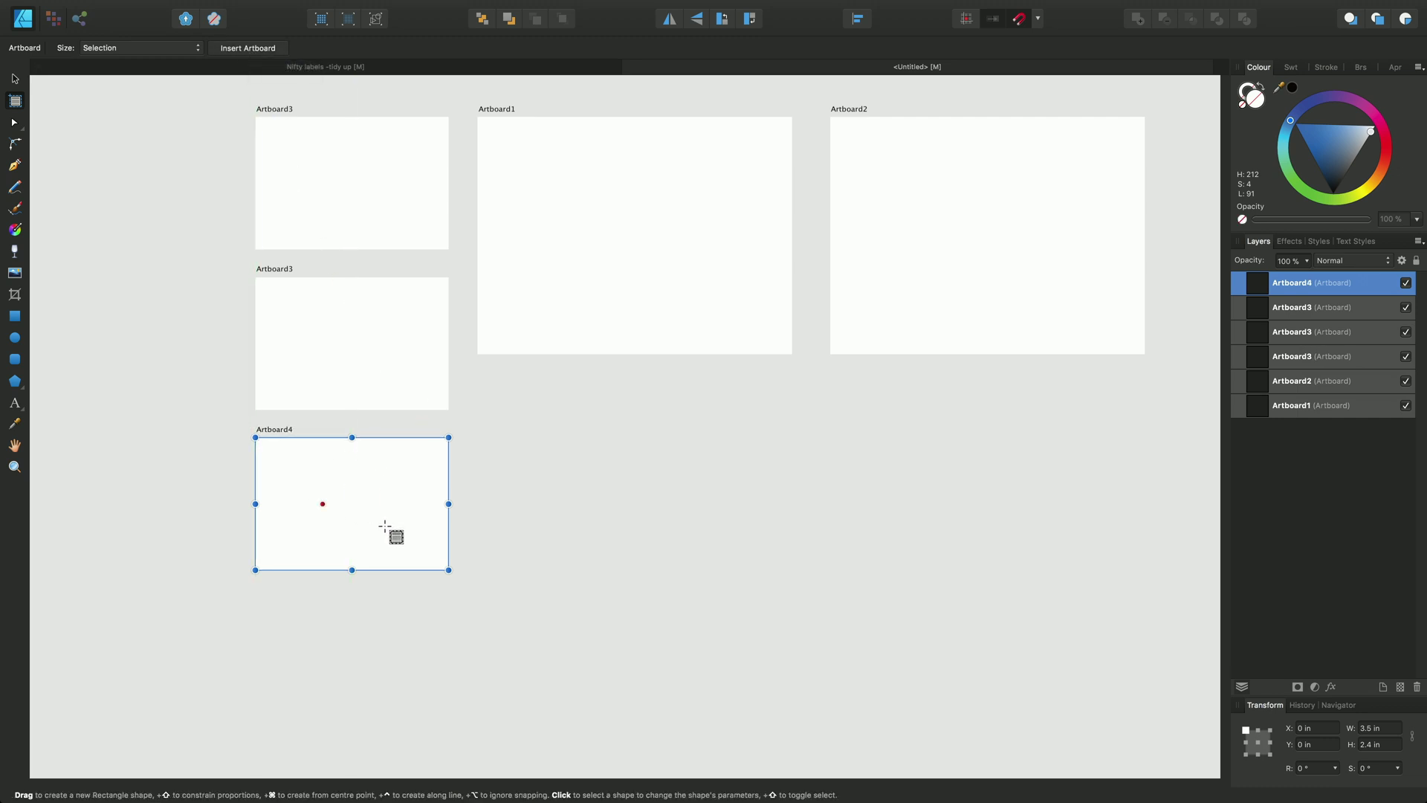
key("v")
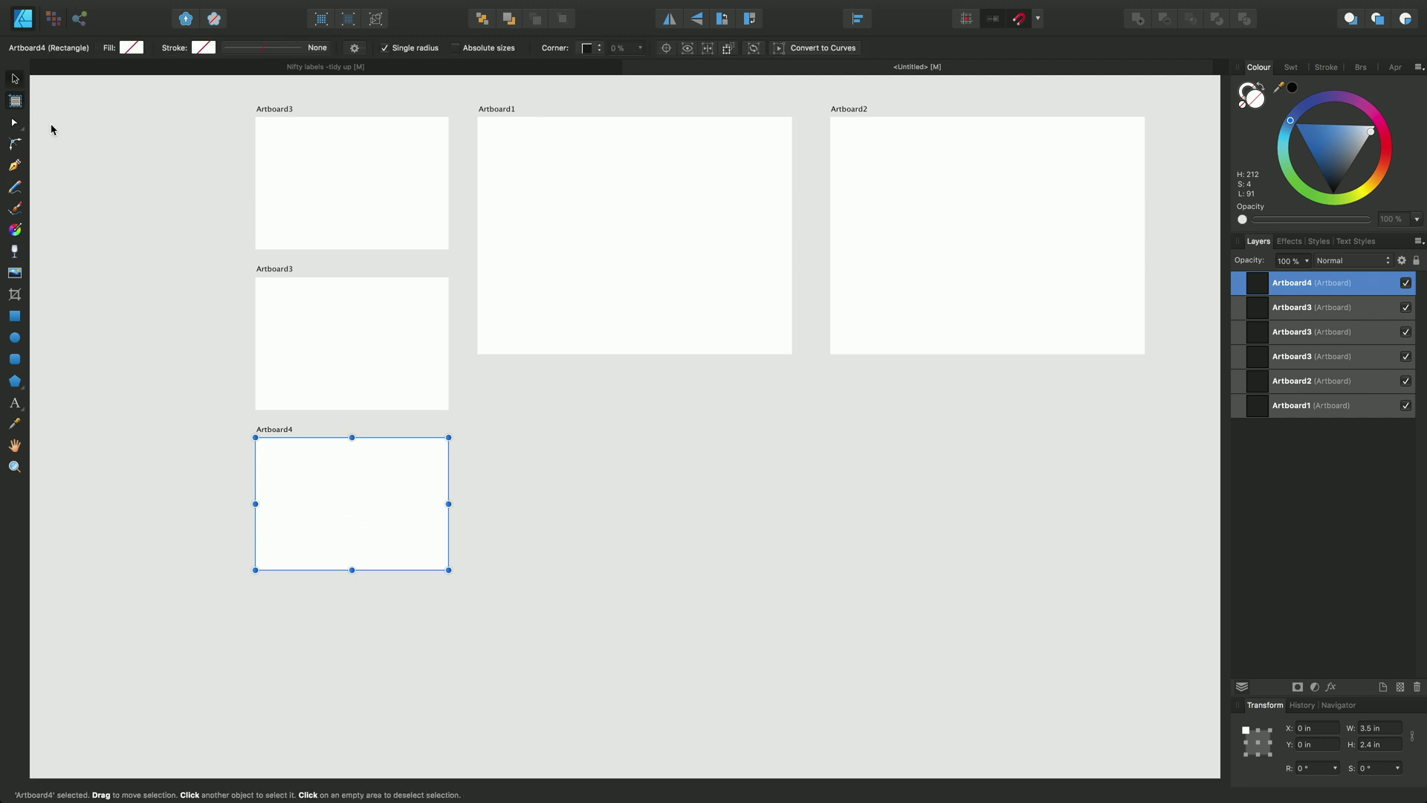
left_click_drag(348, 515, 347, 661)
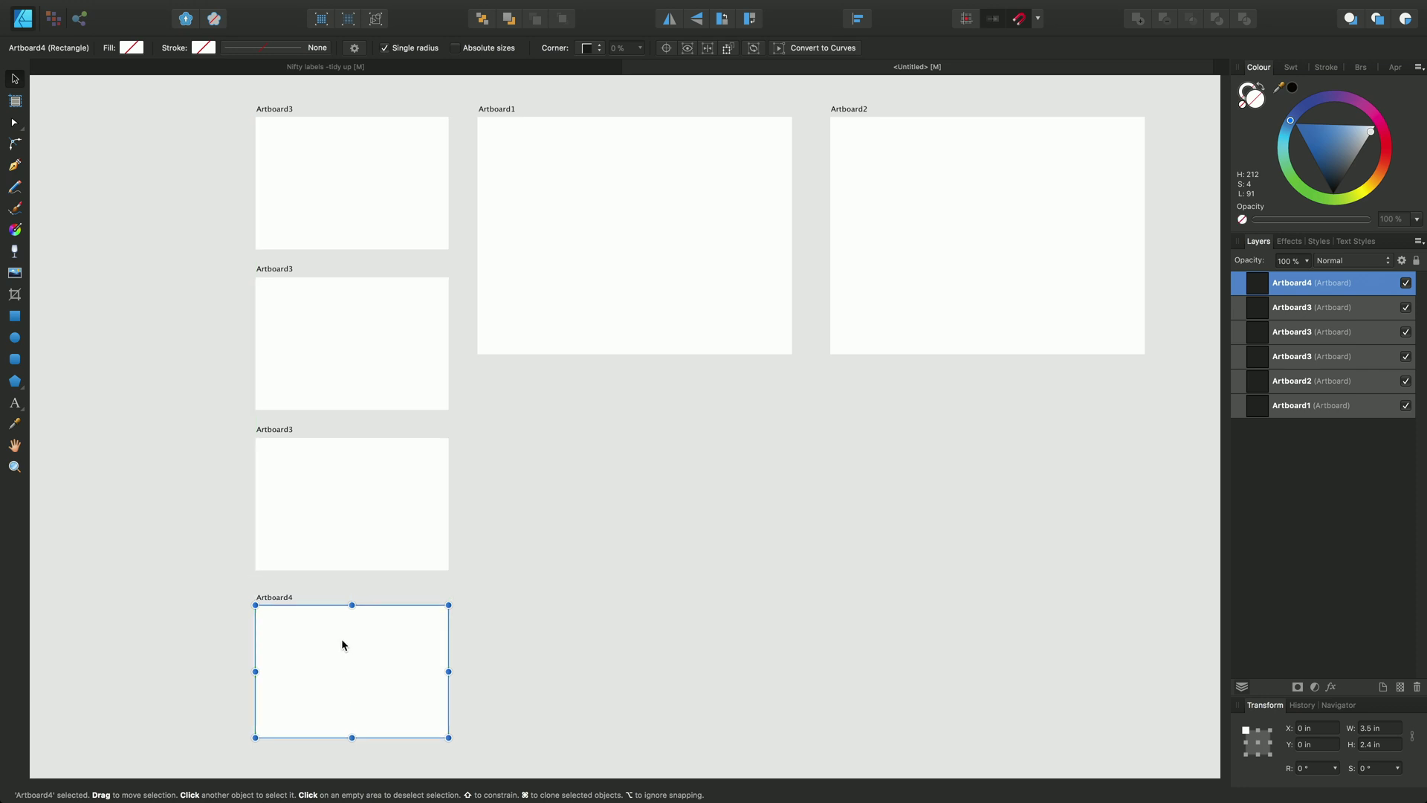
- Copy the n-mark logo from Nifty labels and paste it onto empty canvas in Untitled
left_click(407, 69)
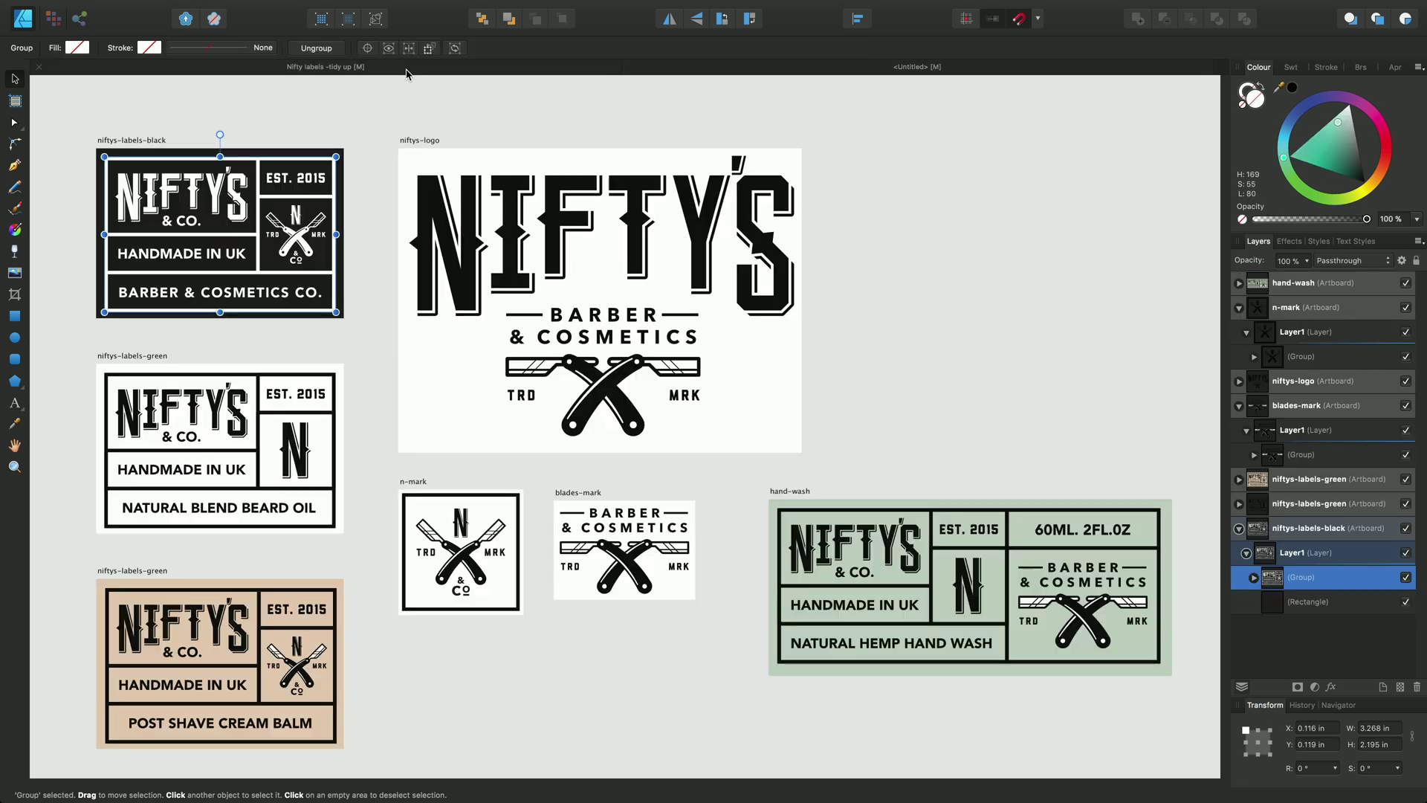
left_click(462, 542)
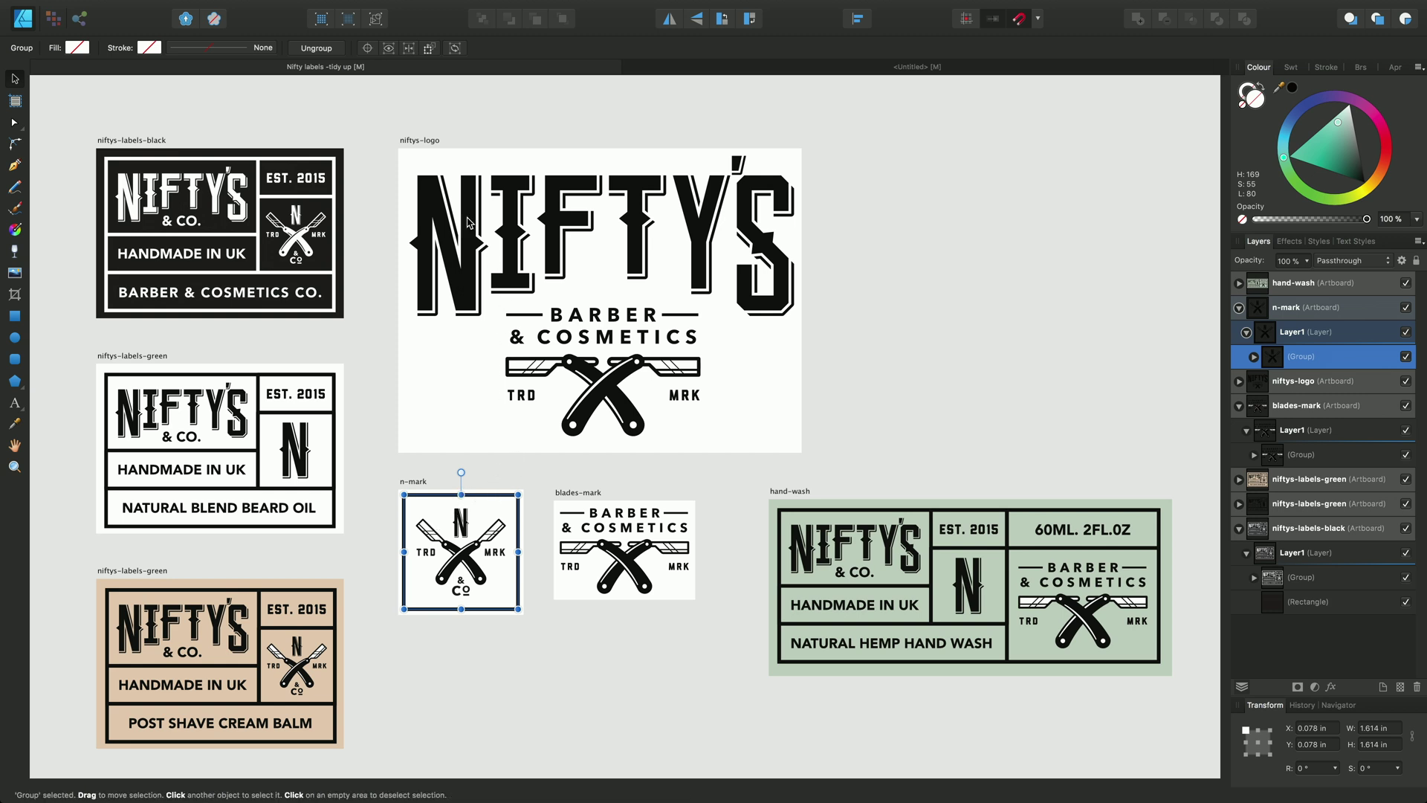
left_click(788, 71)
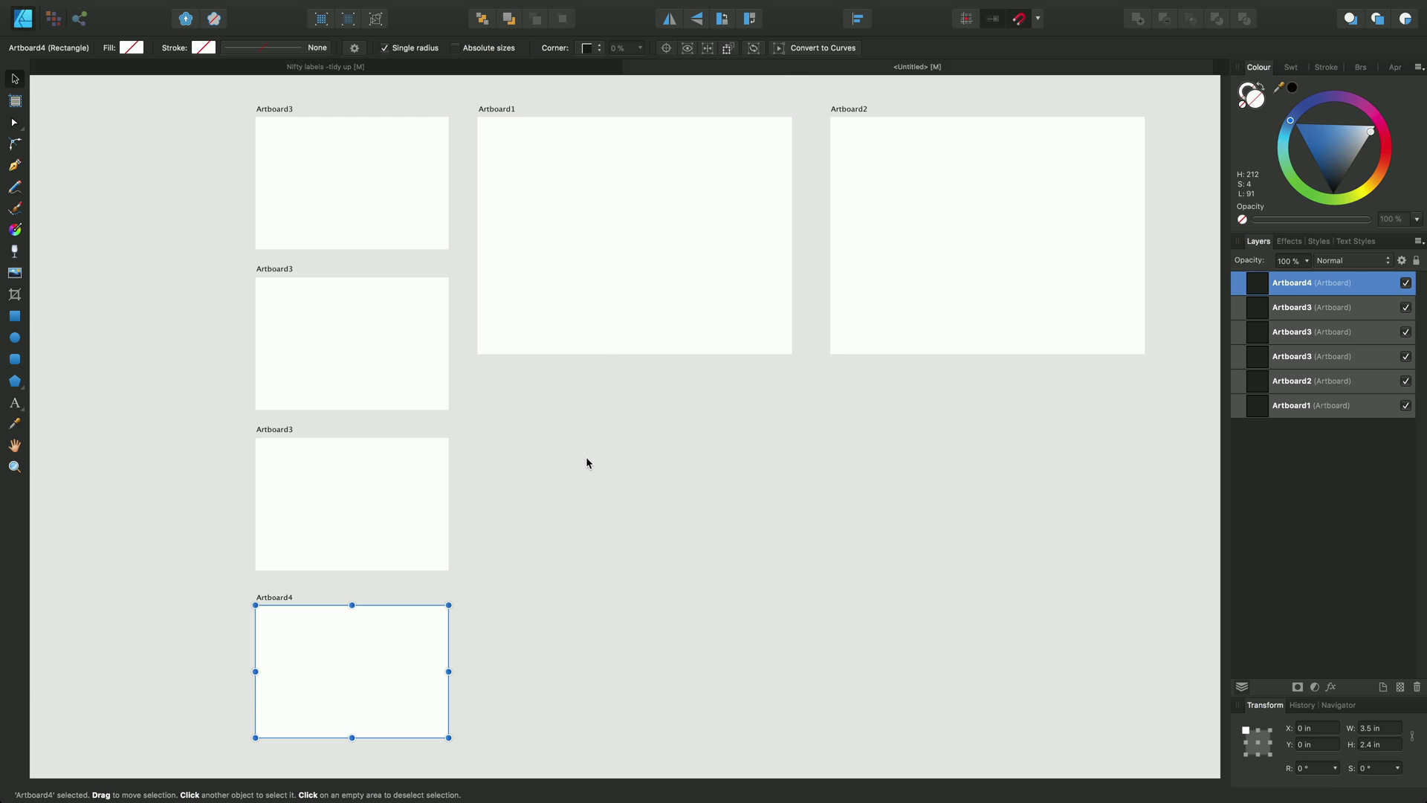
key("super+v")
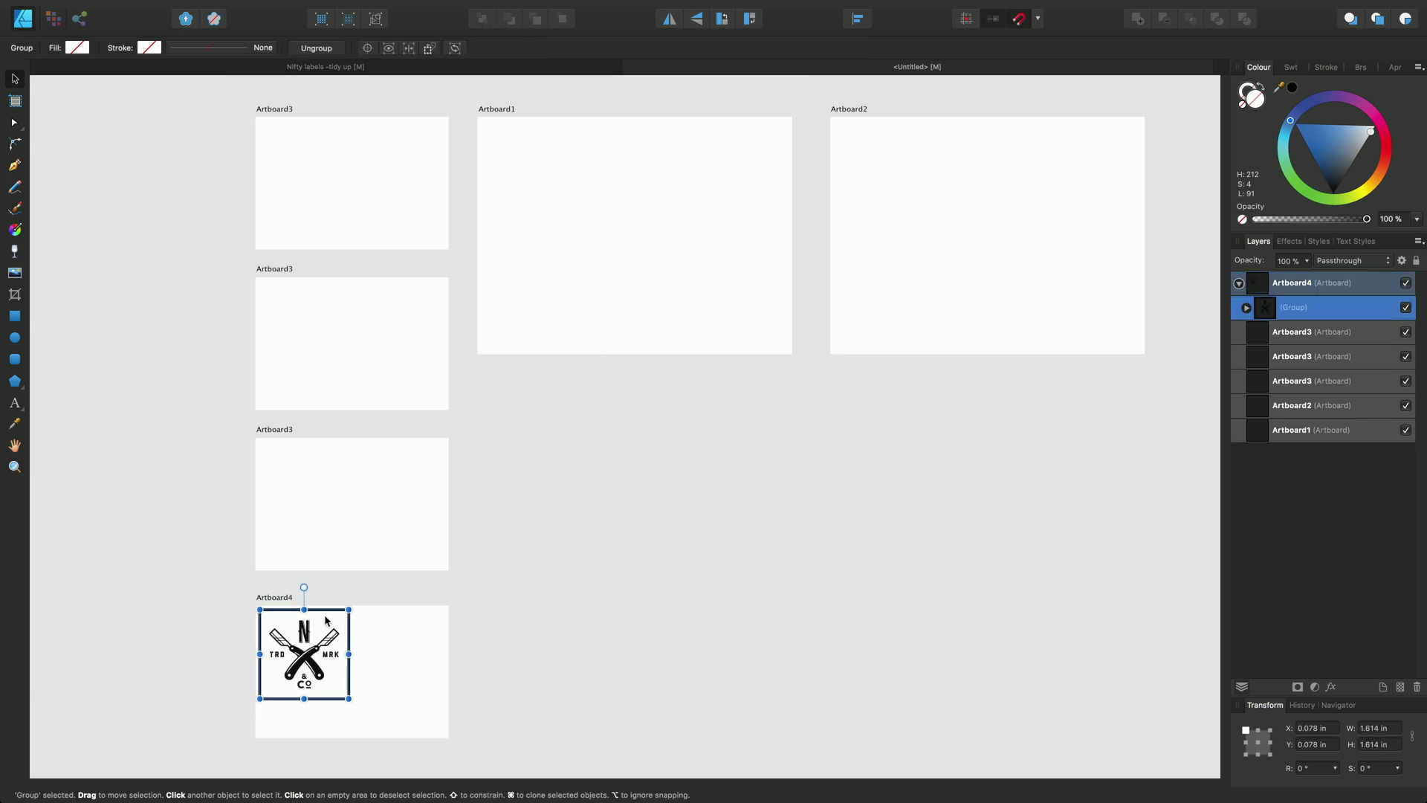
left_click_drag(319, 612, 570, 418)
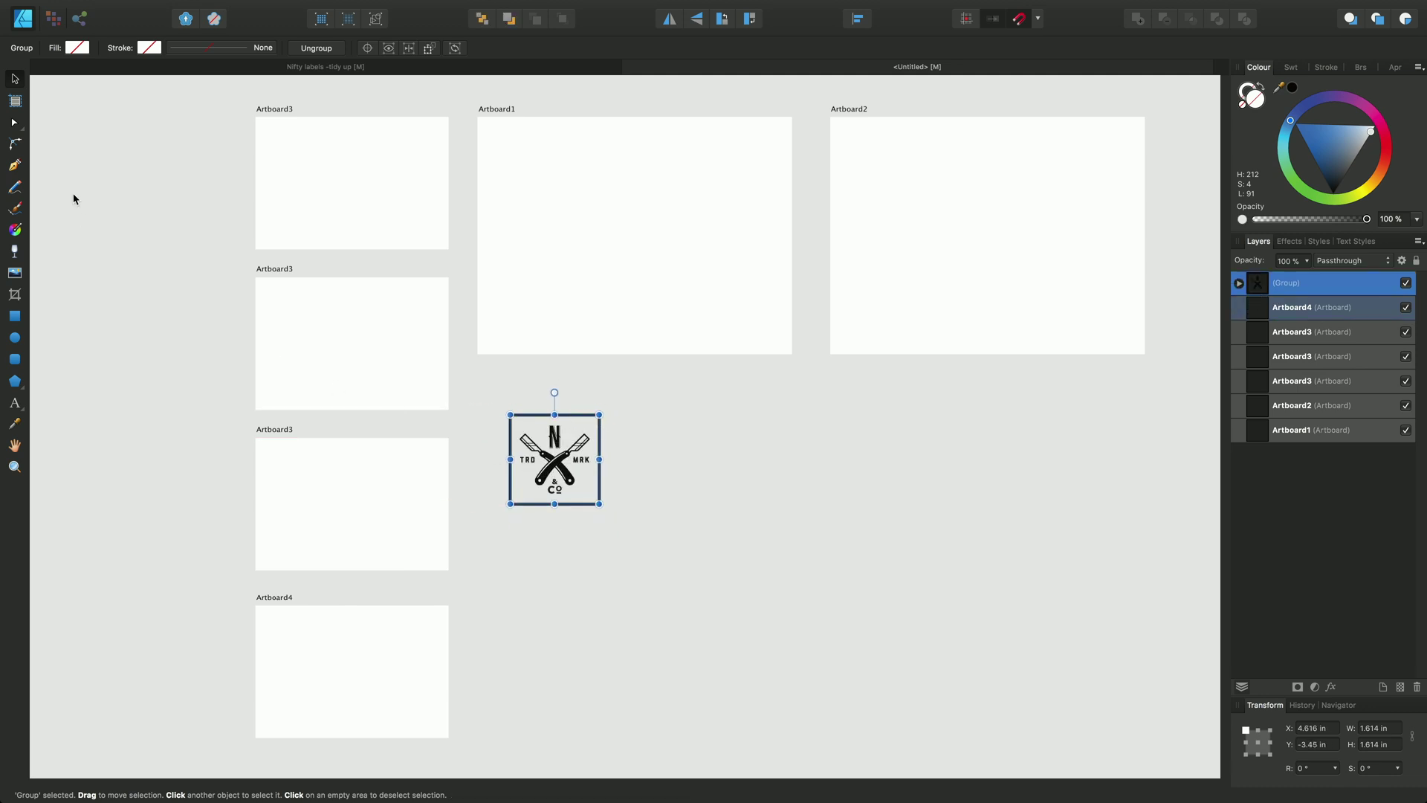
- Insert Artboard5 fitted to the selected logo using Size: Selection
left_click(15, 102)
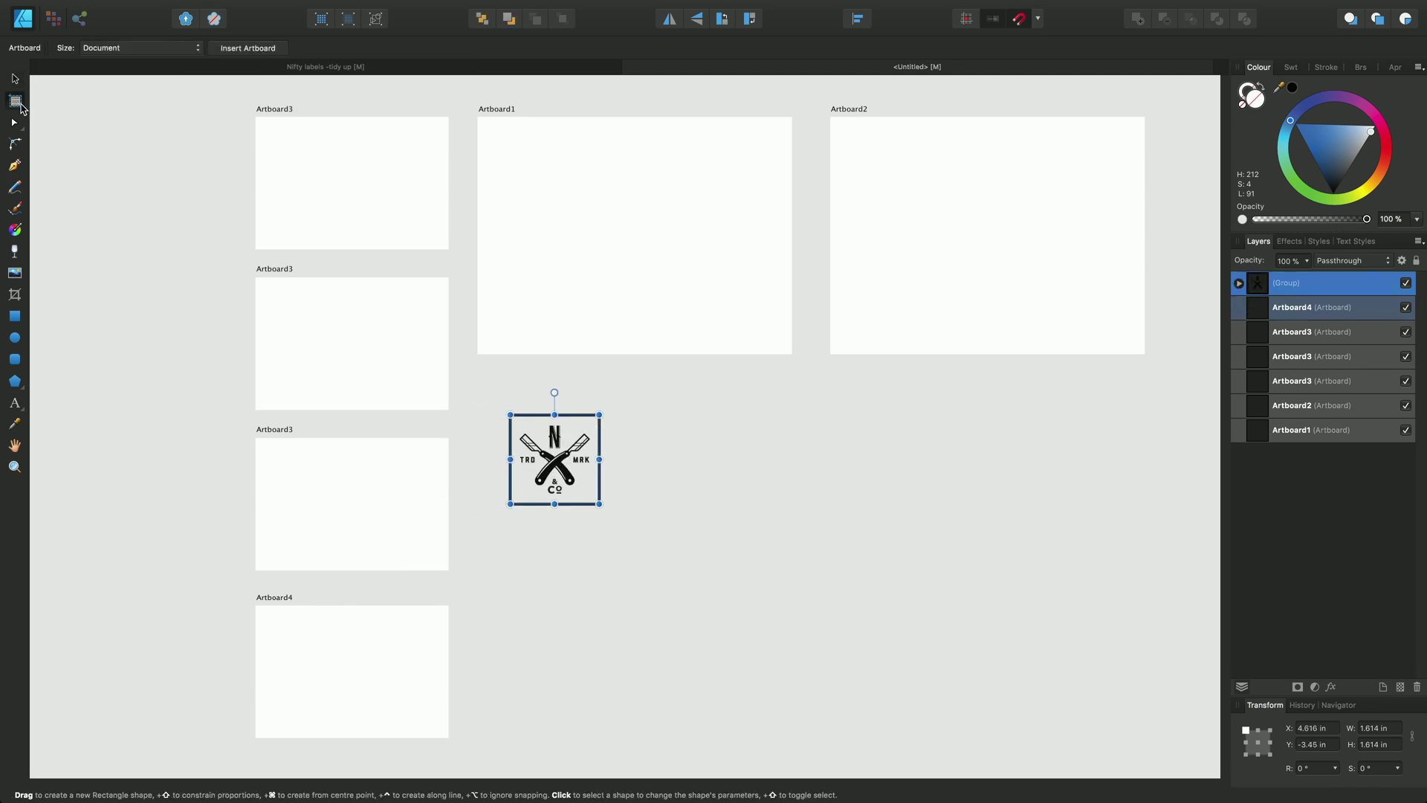
left_click(191, 51)
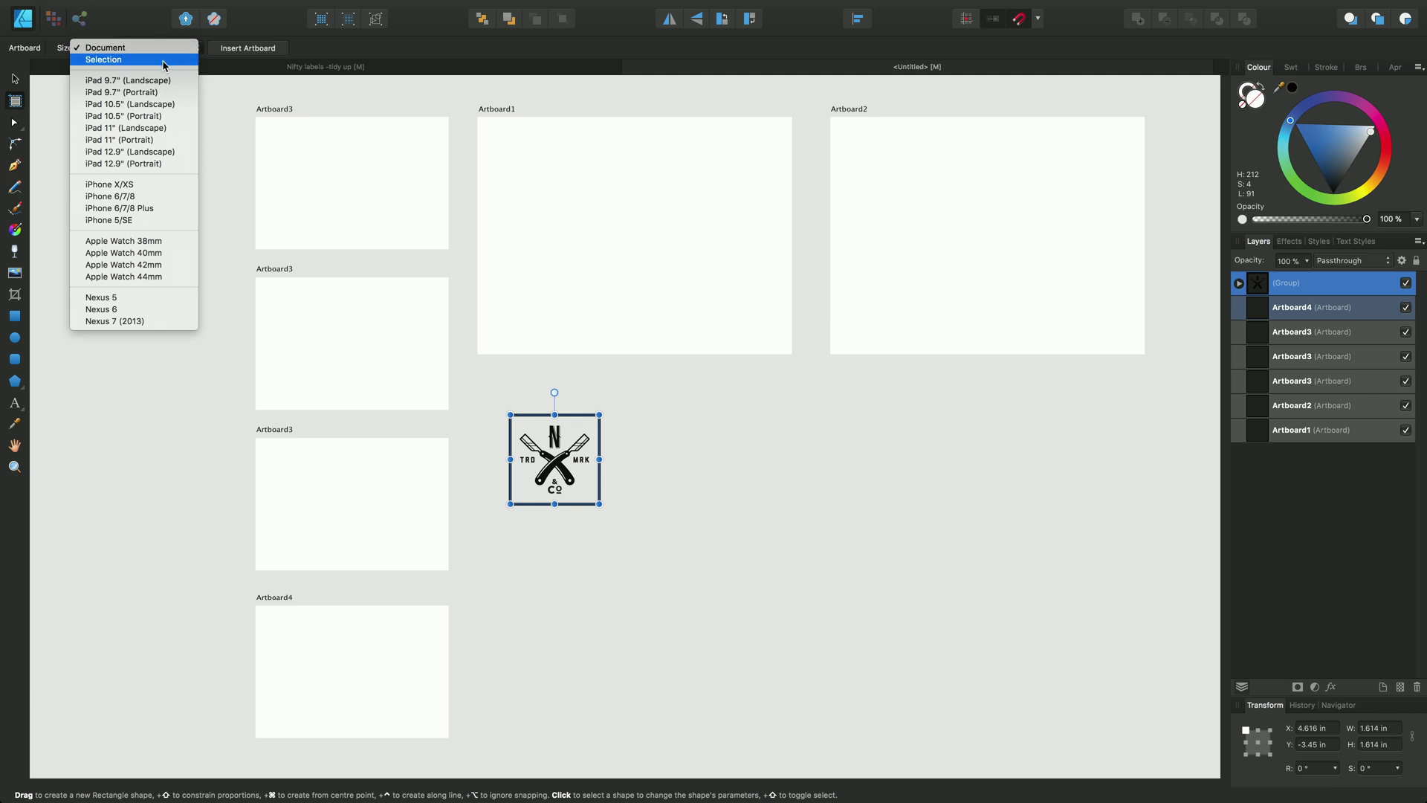
left_click(163, 61)
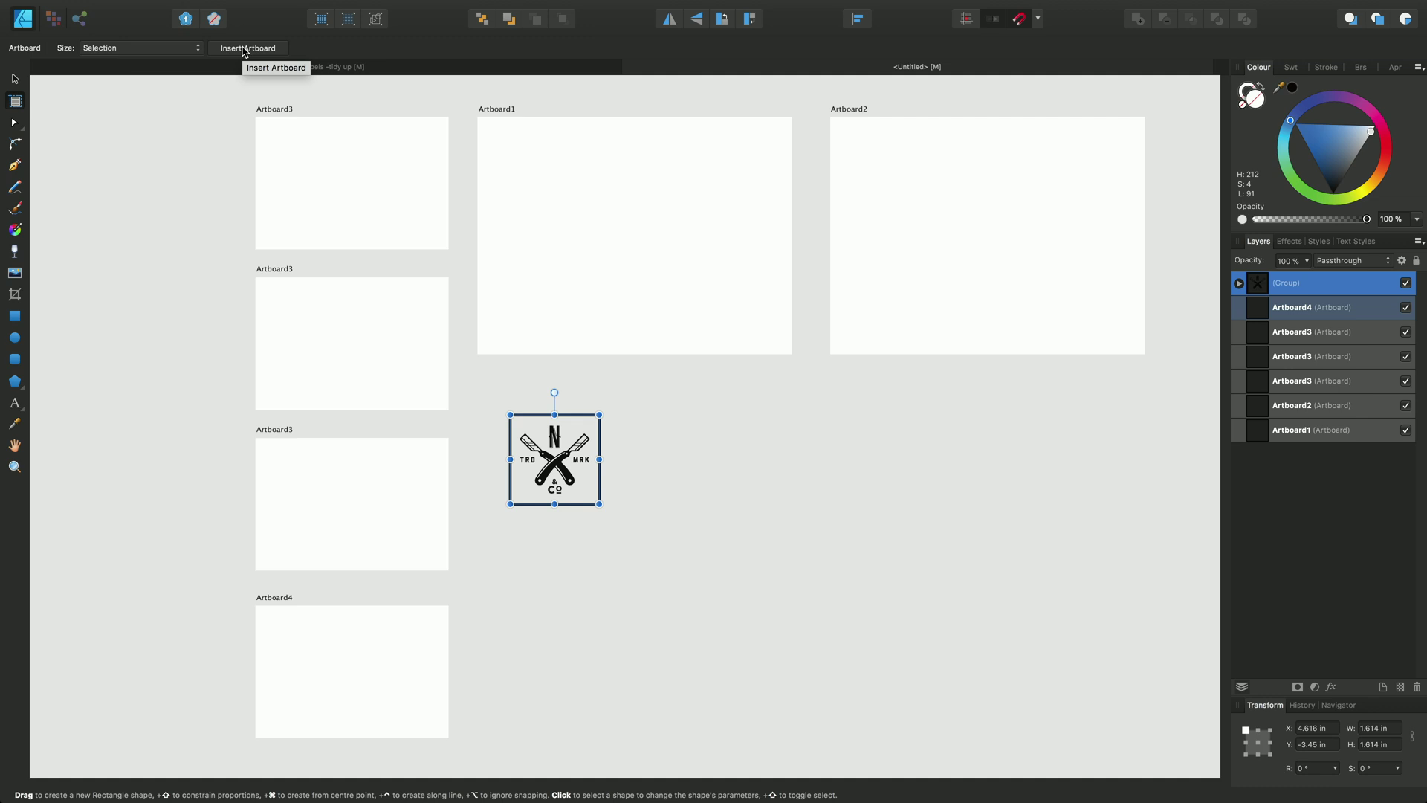
left_click(245, 49)
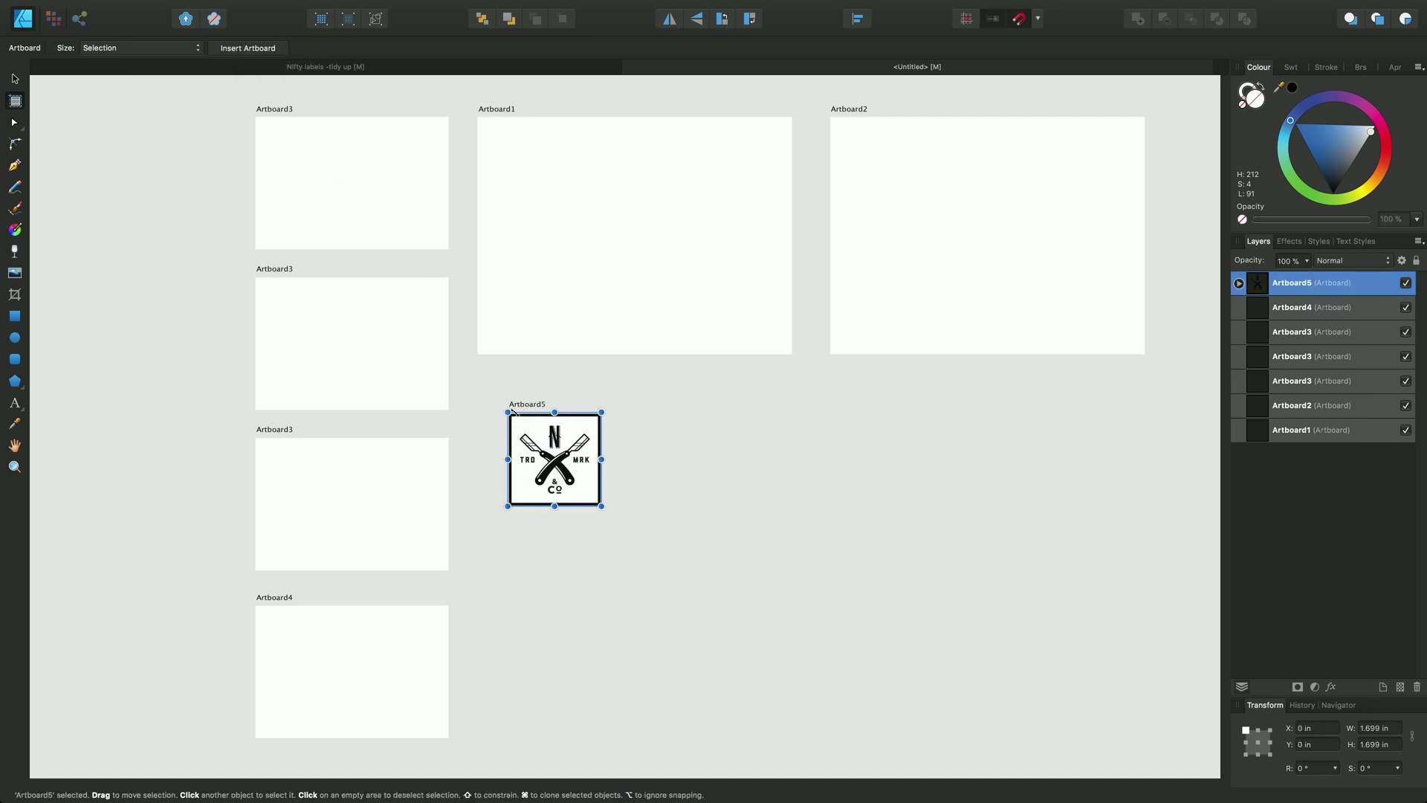
key("m")
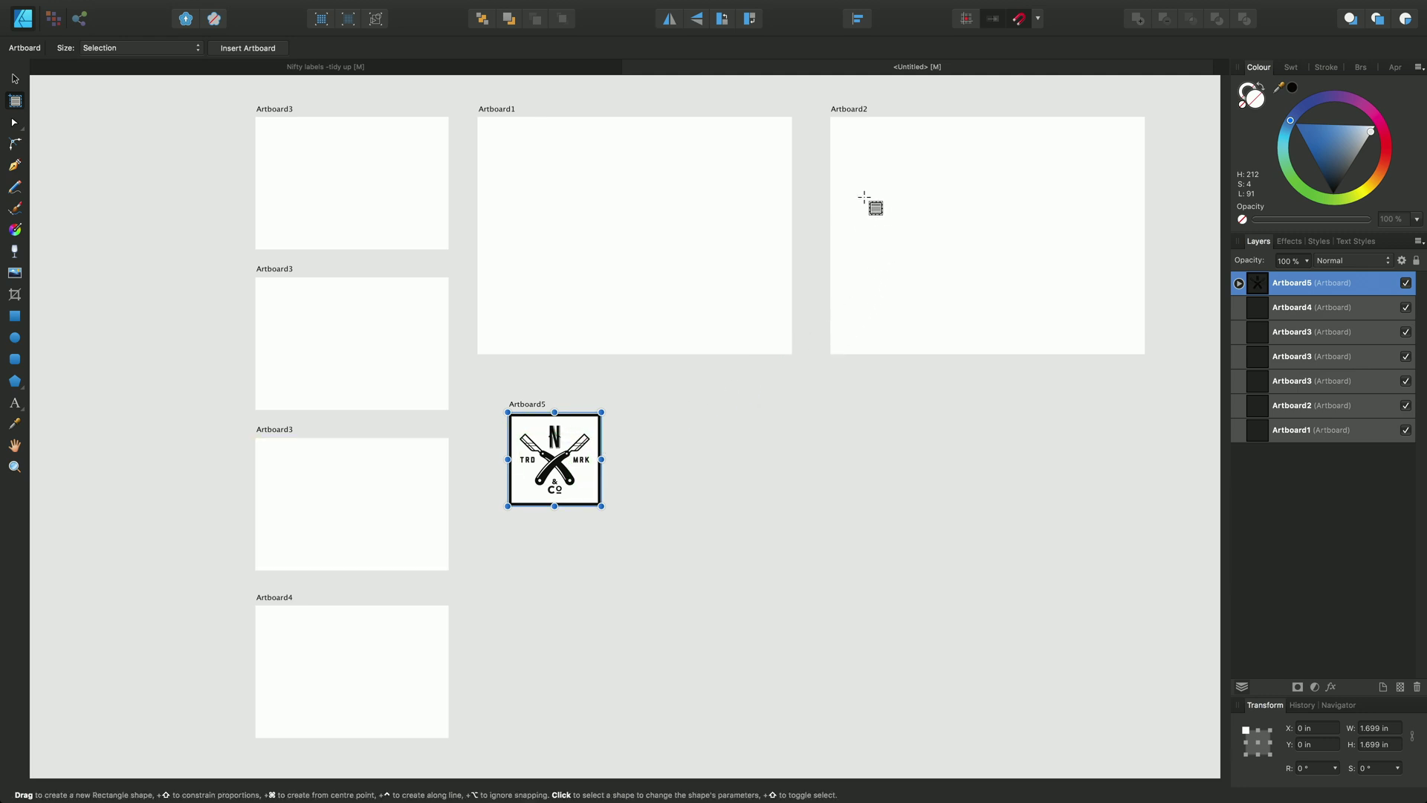
- Change Artboard2's height from 4.3 in to 2.5 in
left_click(15, 79)
left_click(889, 255)
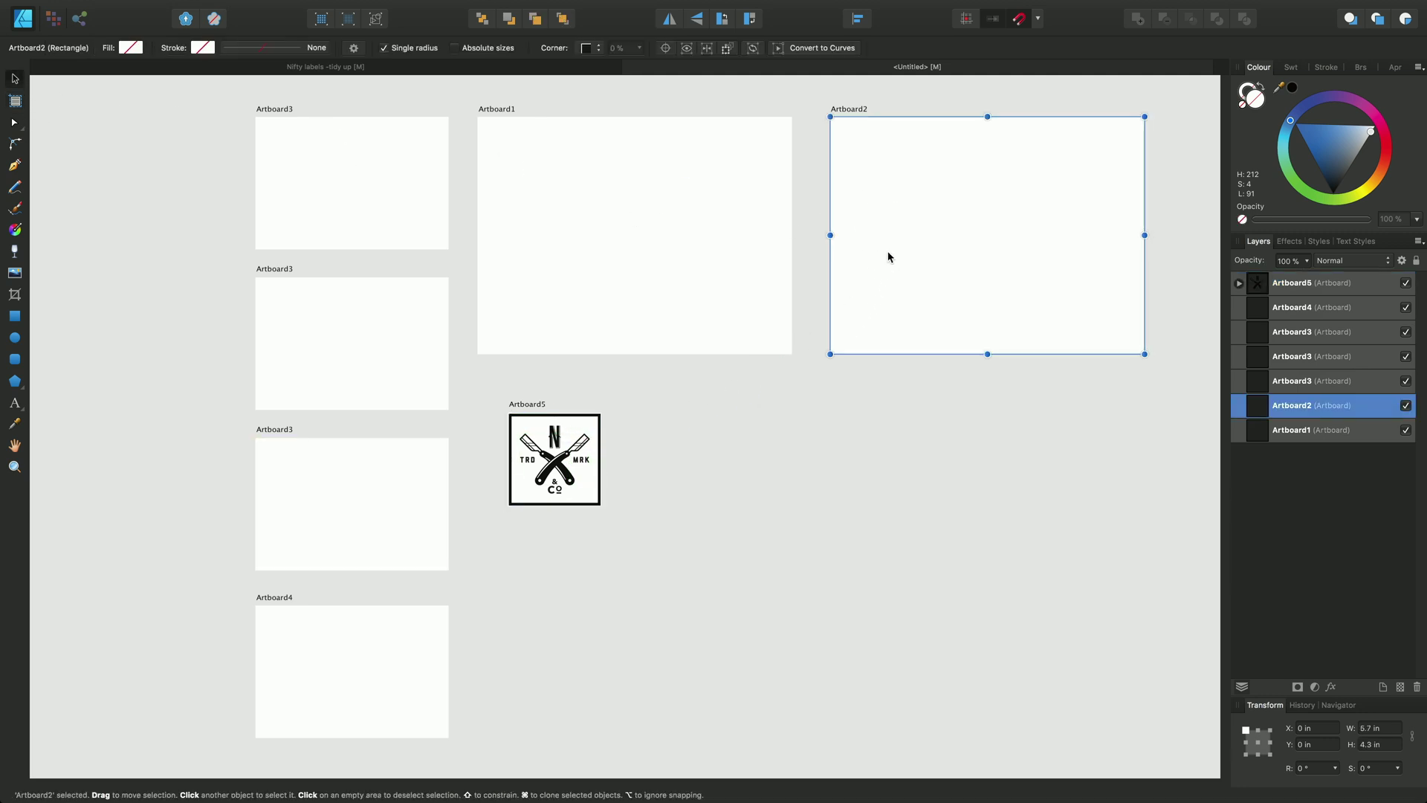
left_click(1365, 744)
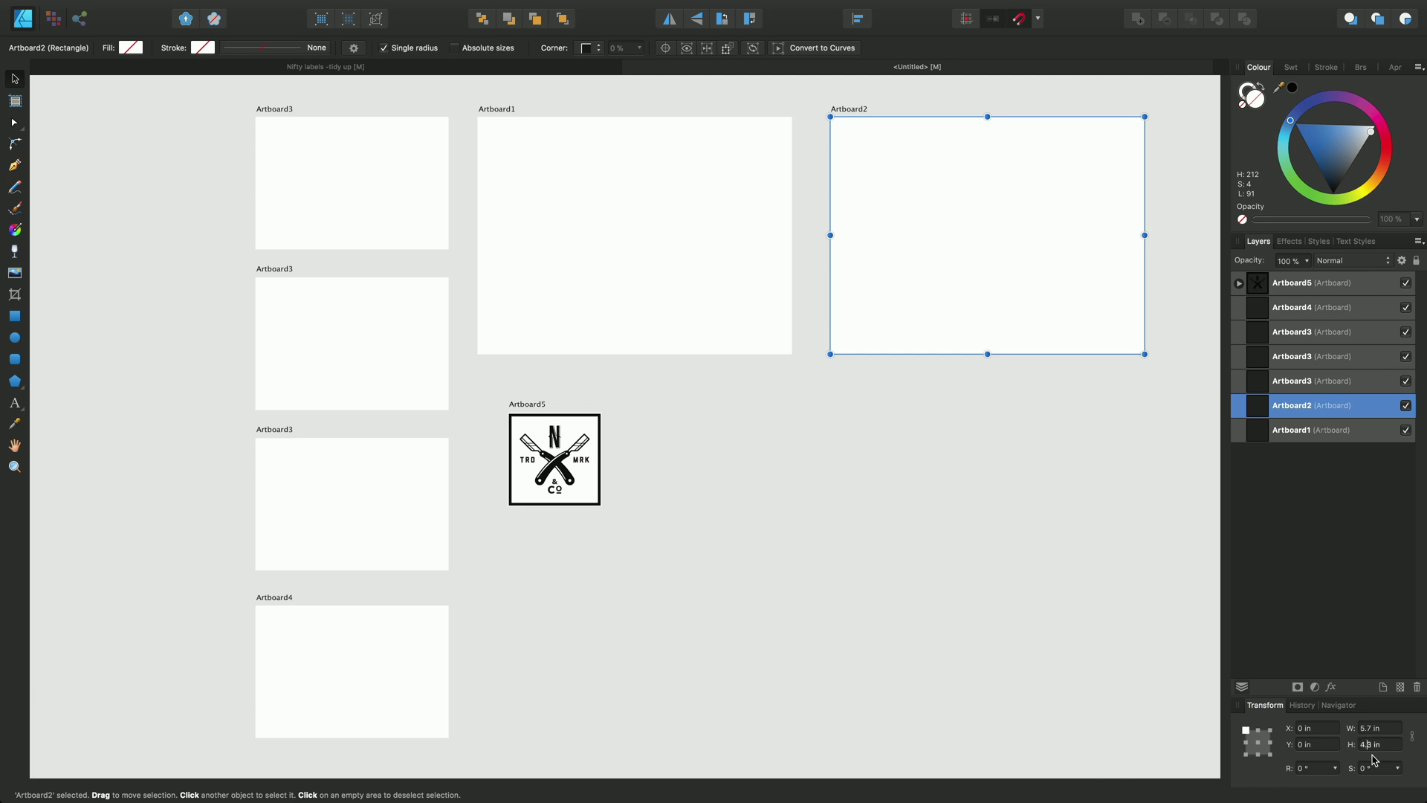
double_click(1365, 744)
type("2")
key("Return")
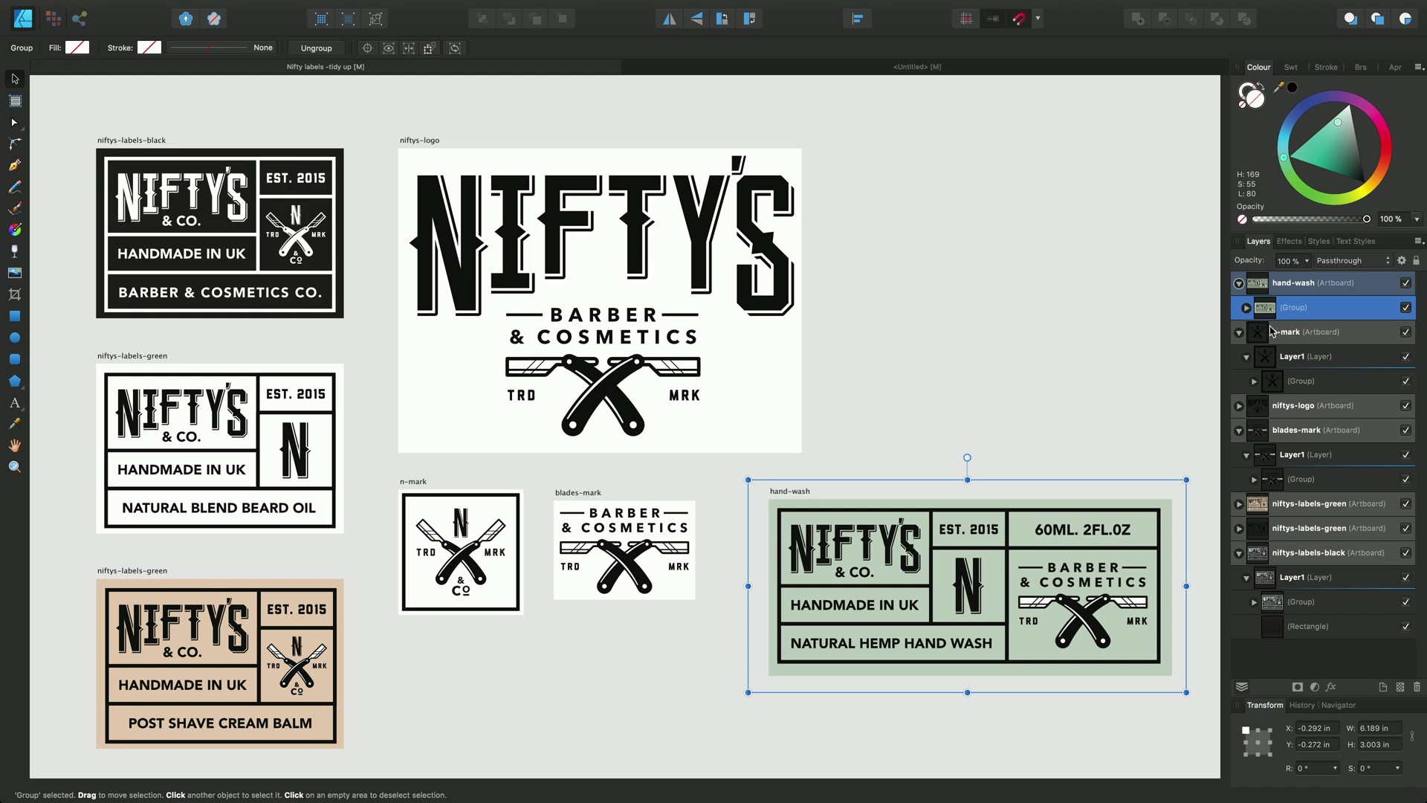
- Copy the hand-wash label group from Nifty labels and paste it into Artboard2
right_click(1290, 306)
left_click(987, 216)
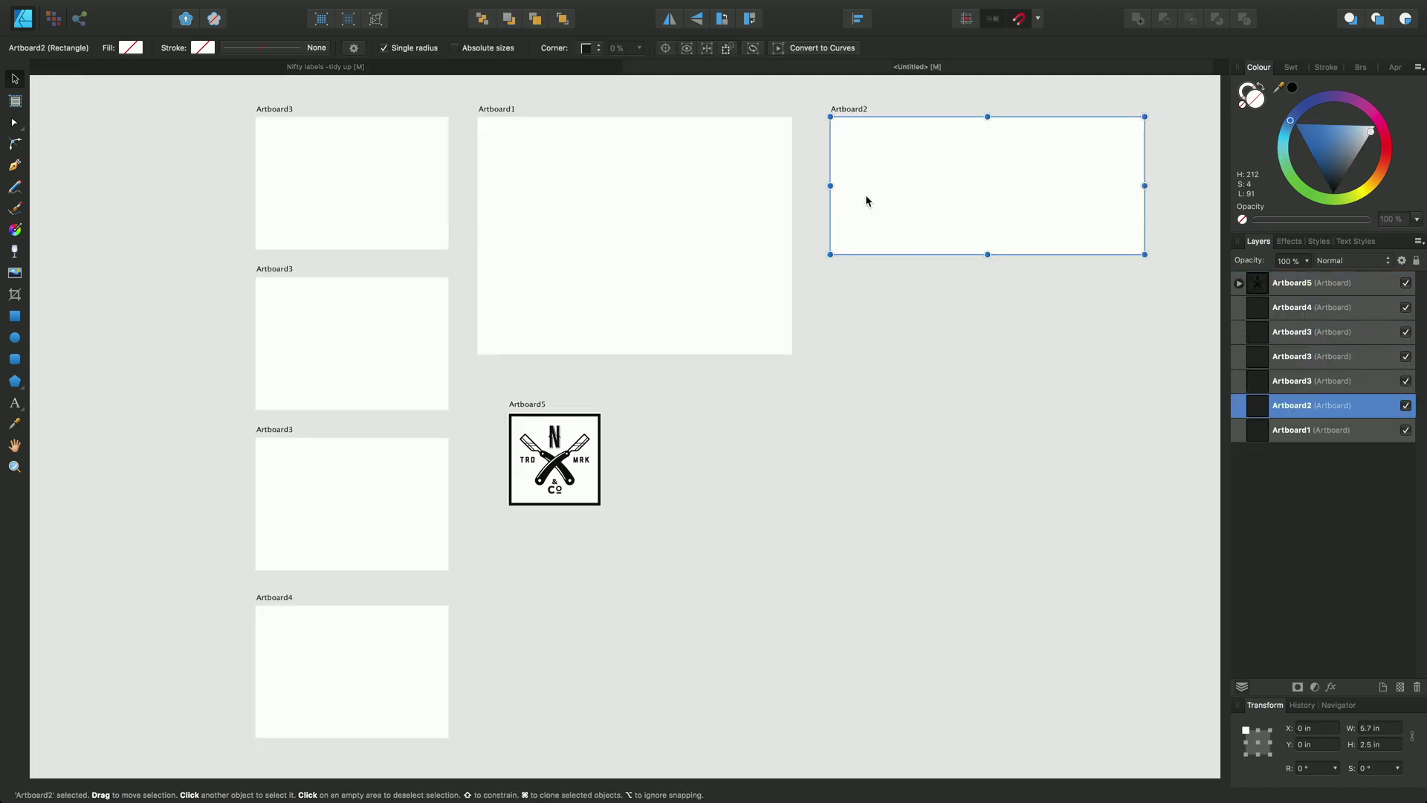
key("super+v")
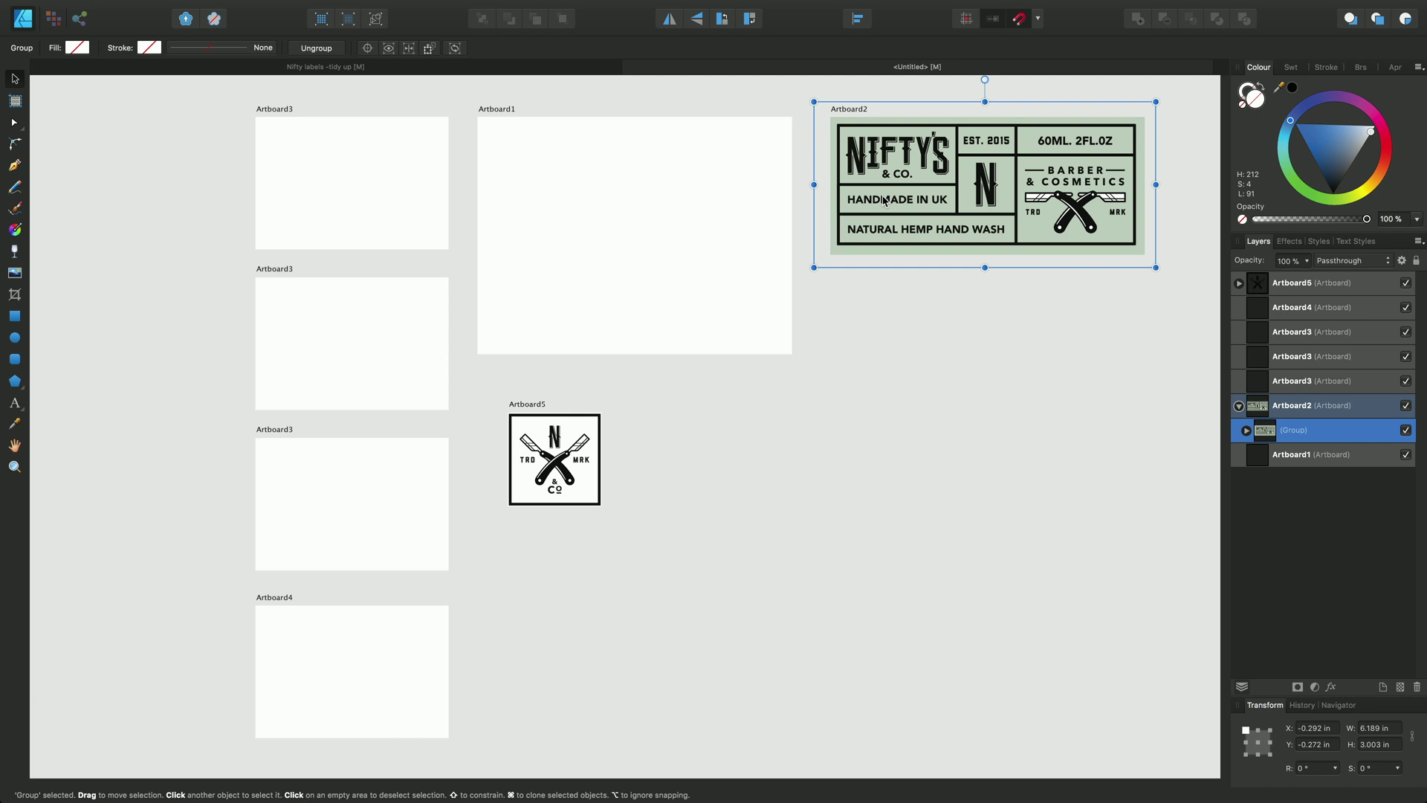
- Show the Artboard tool's Size dropdown of preset artboard sizes
left_click(22, 100)
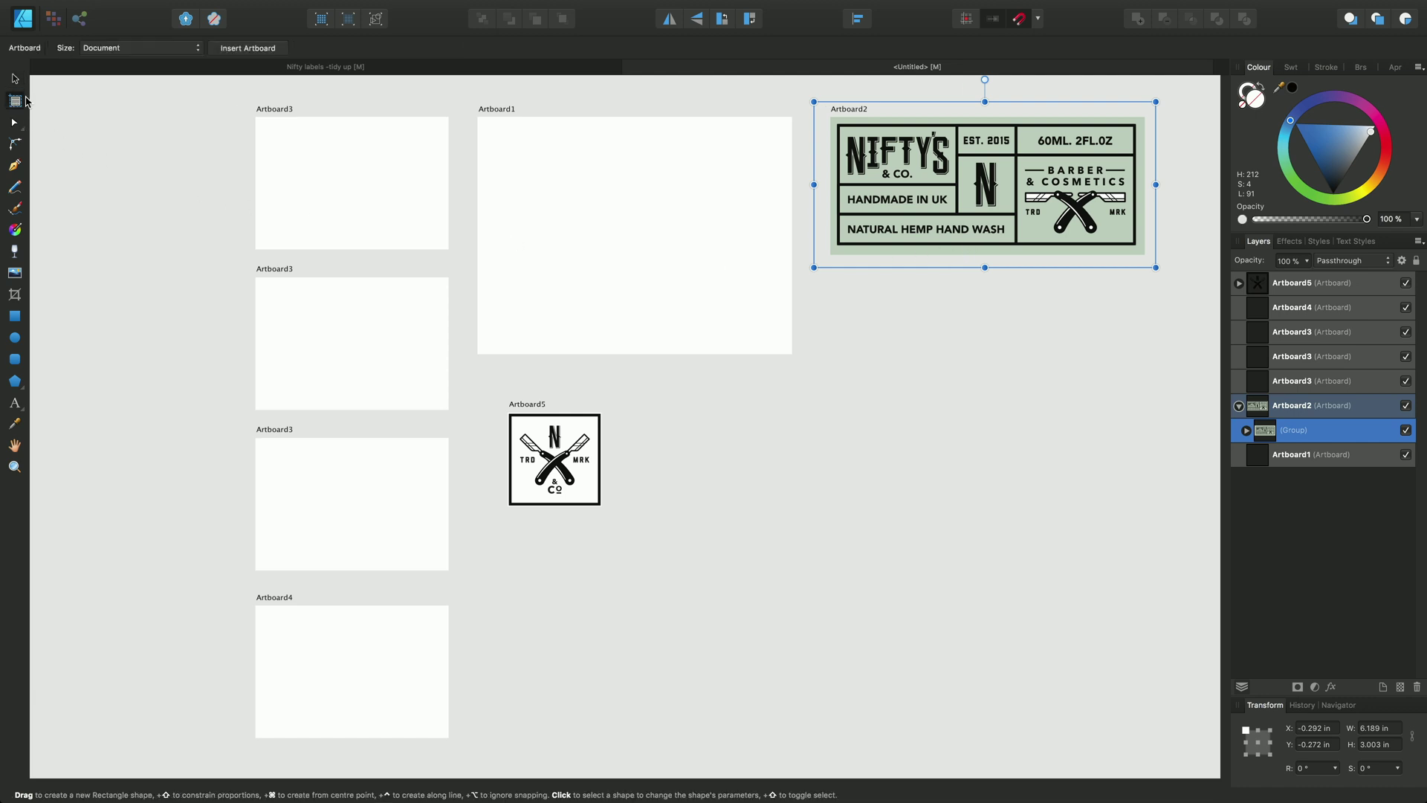
left_click(190, 52)
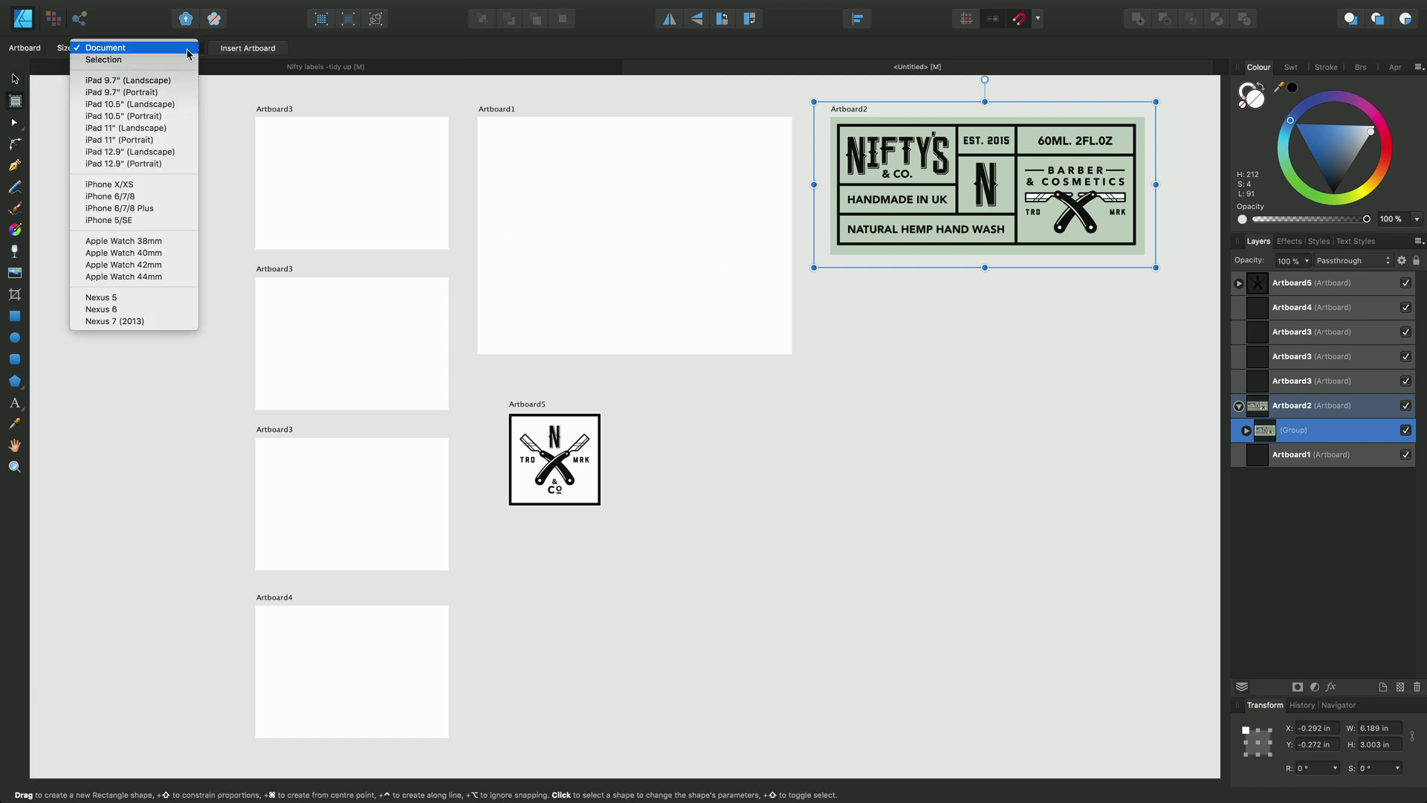